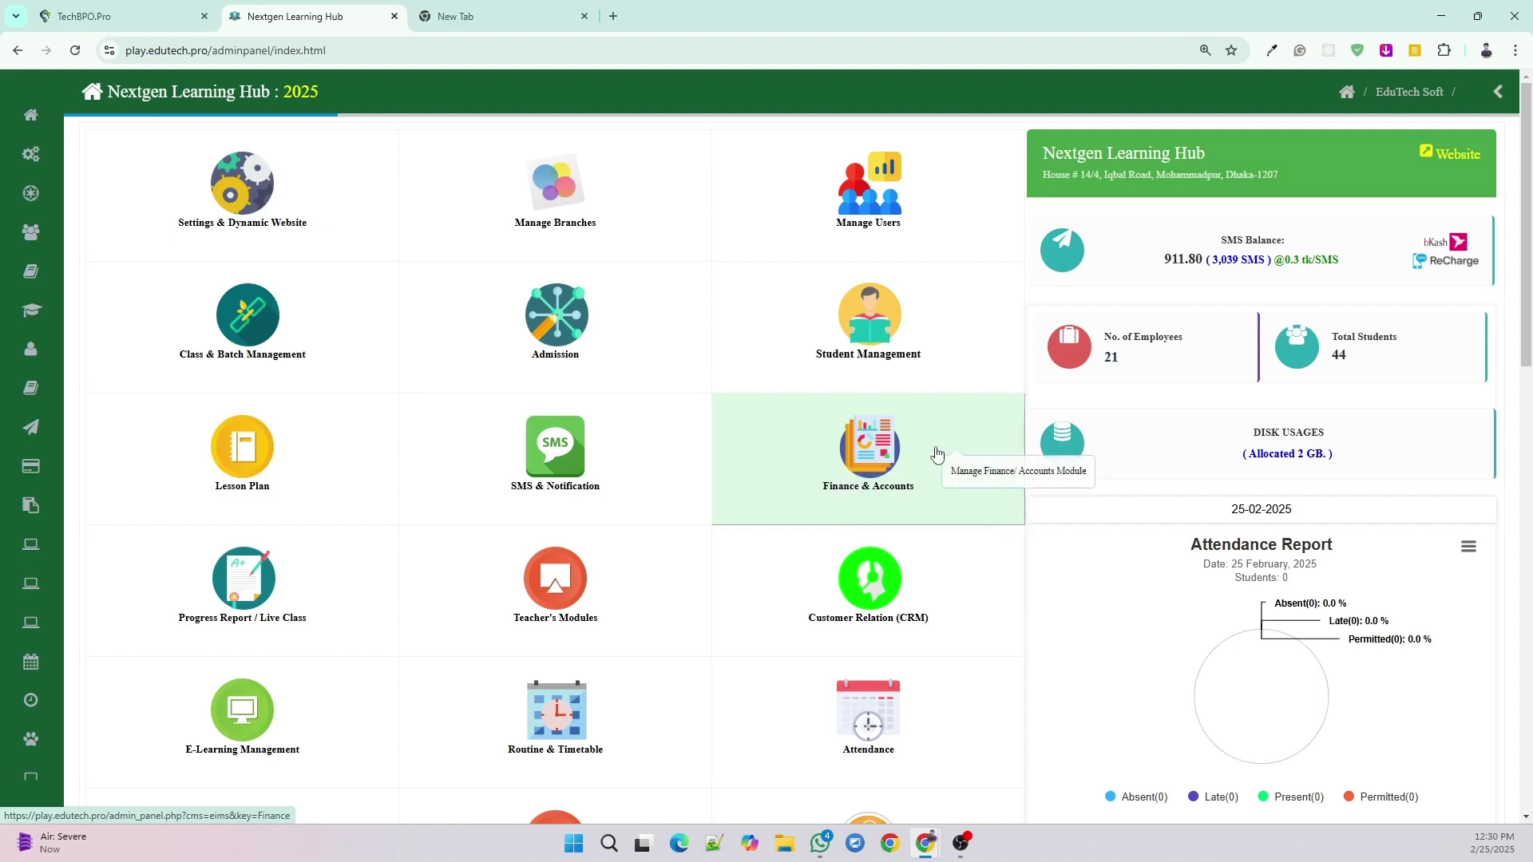
Open payment reporting in the Finance & Accounts module and view the payment collection details and online payment report.
left_click(934, 452)
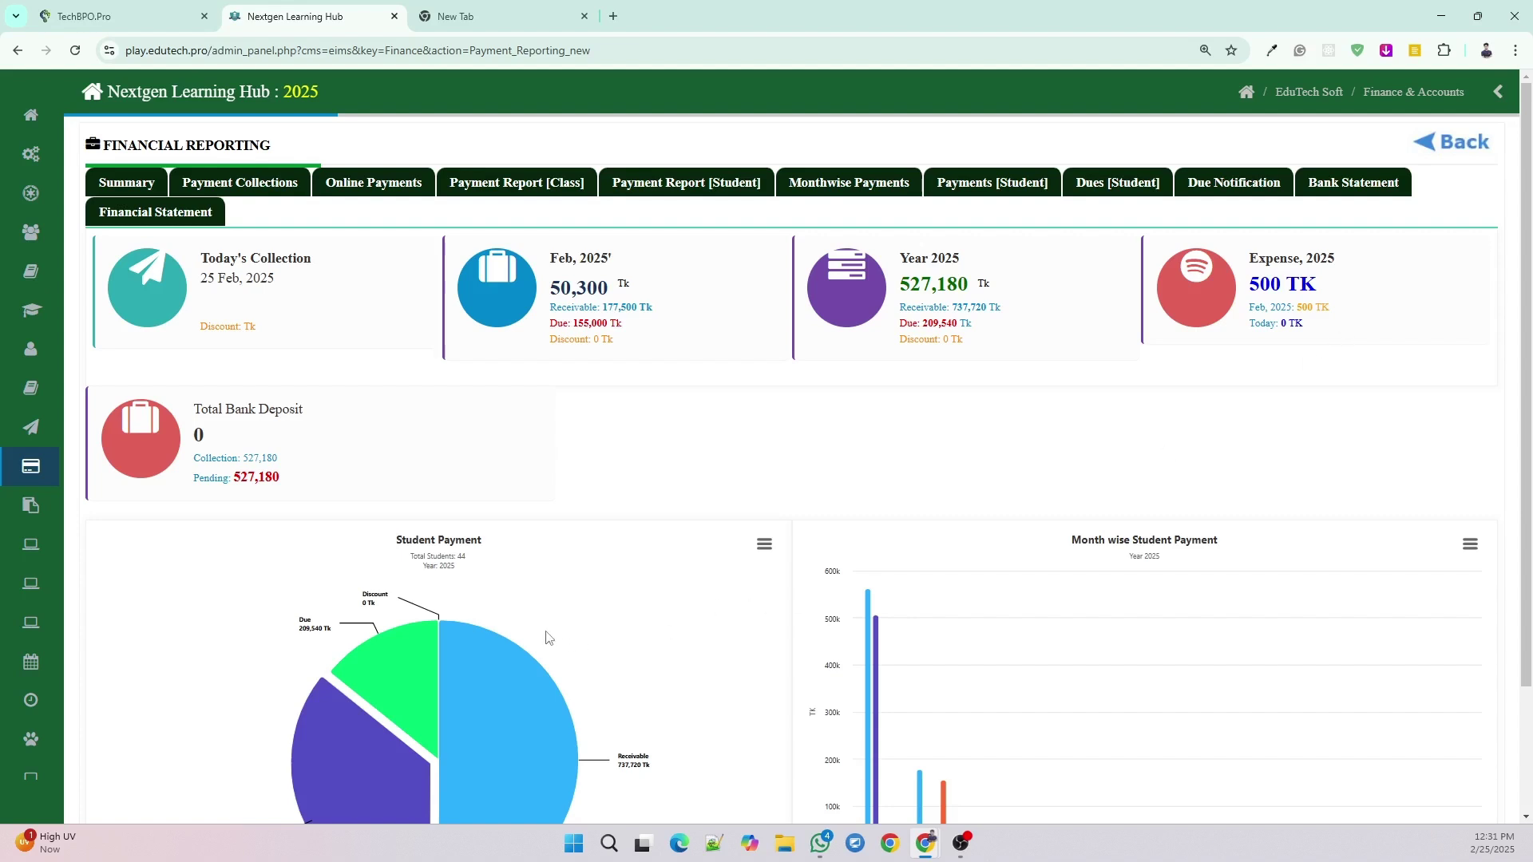
left_click(254, 187)
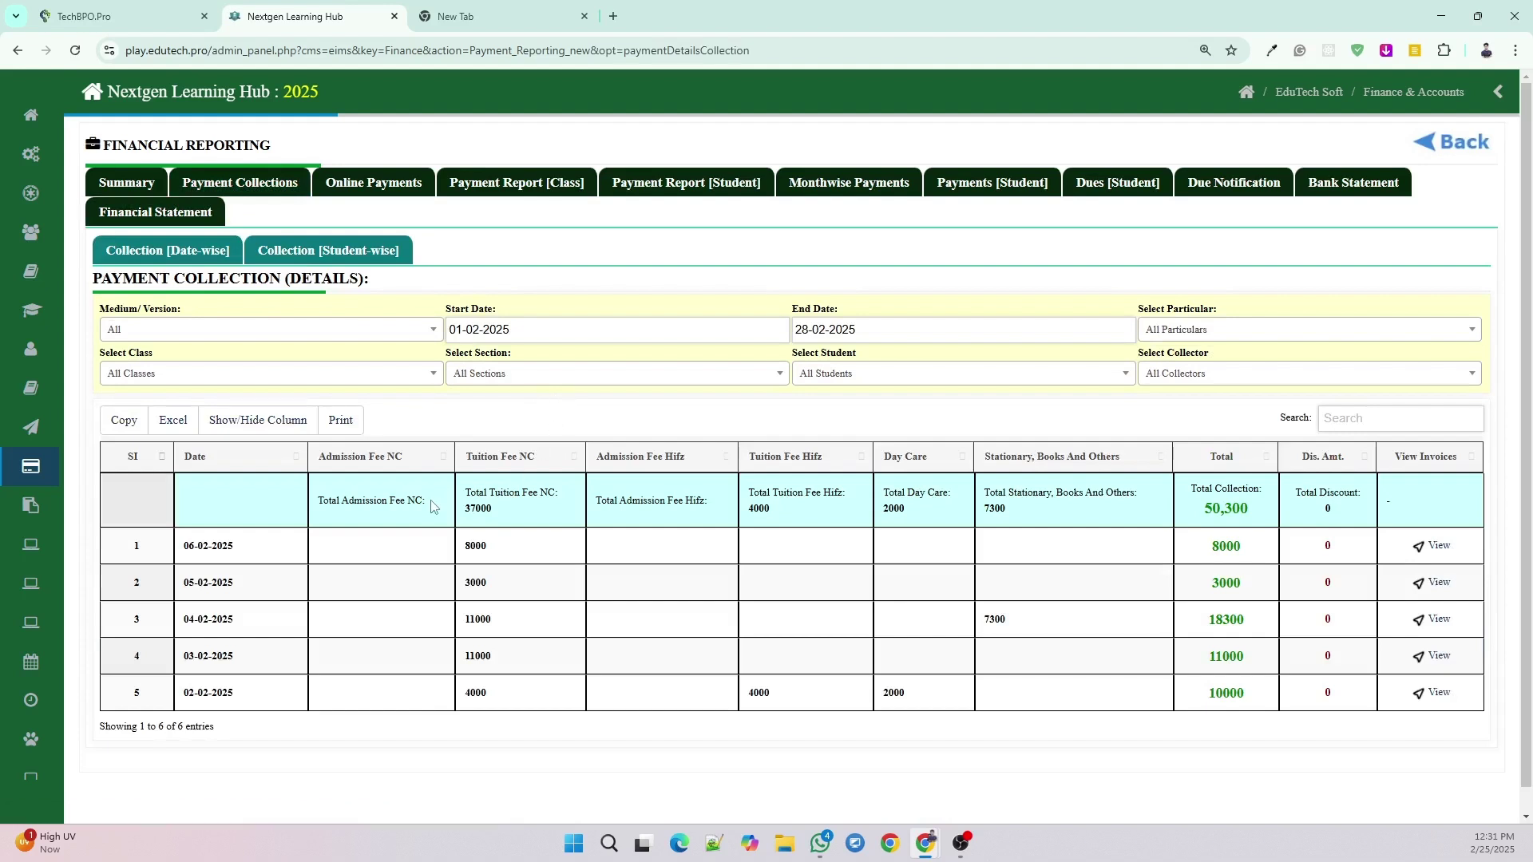
scroll(427, 506, "down", 1)
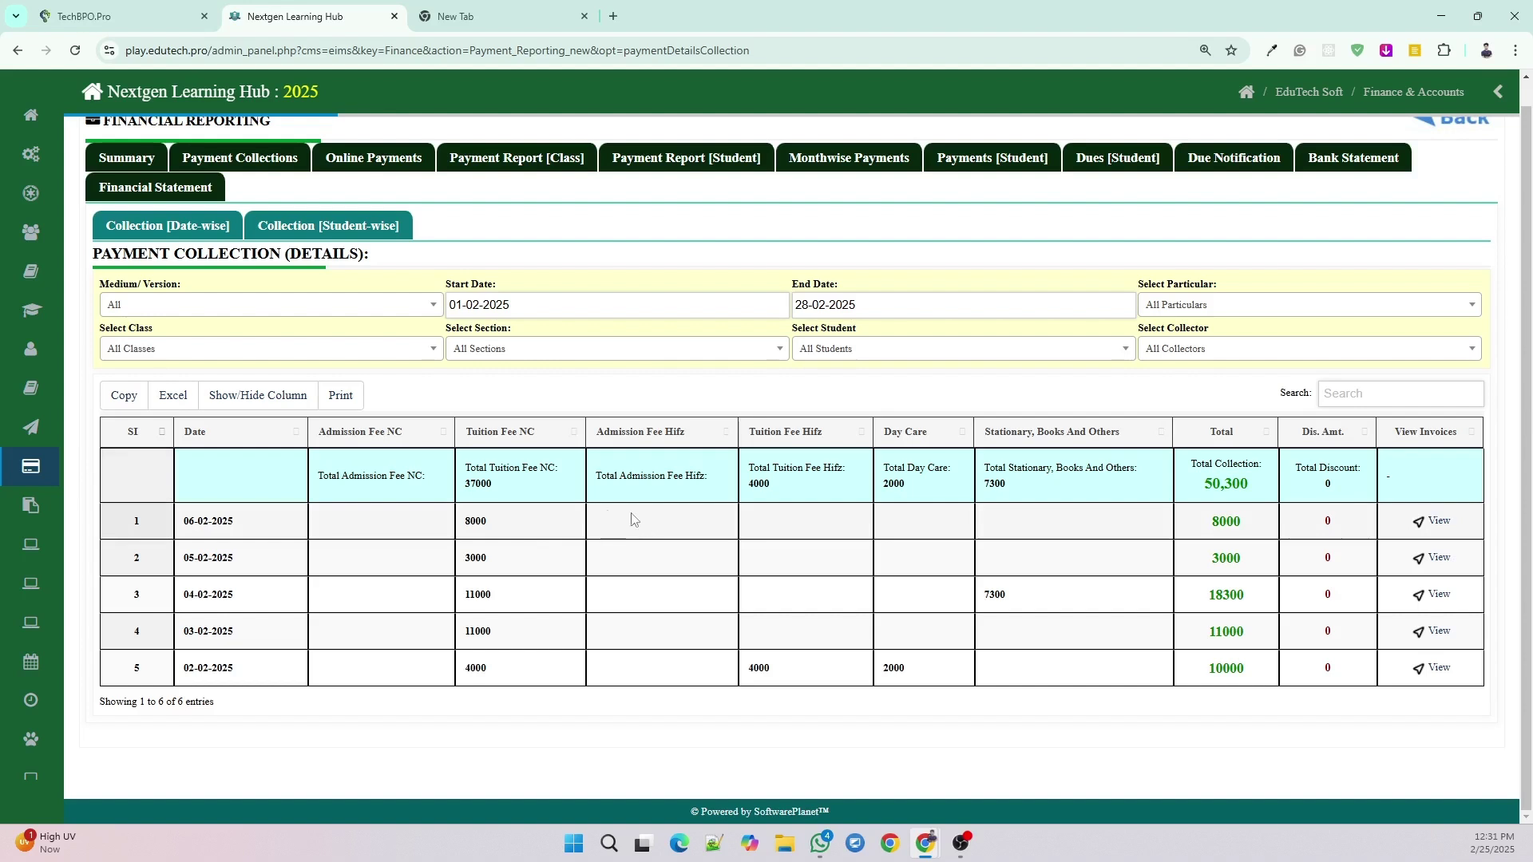
left_click(377, 172)
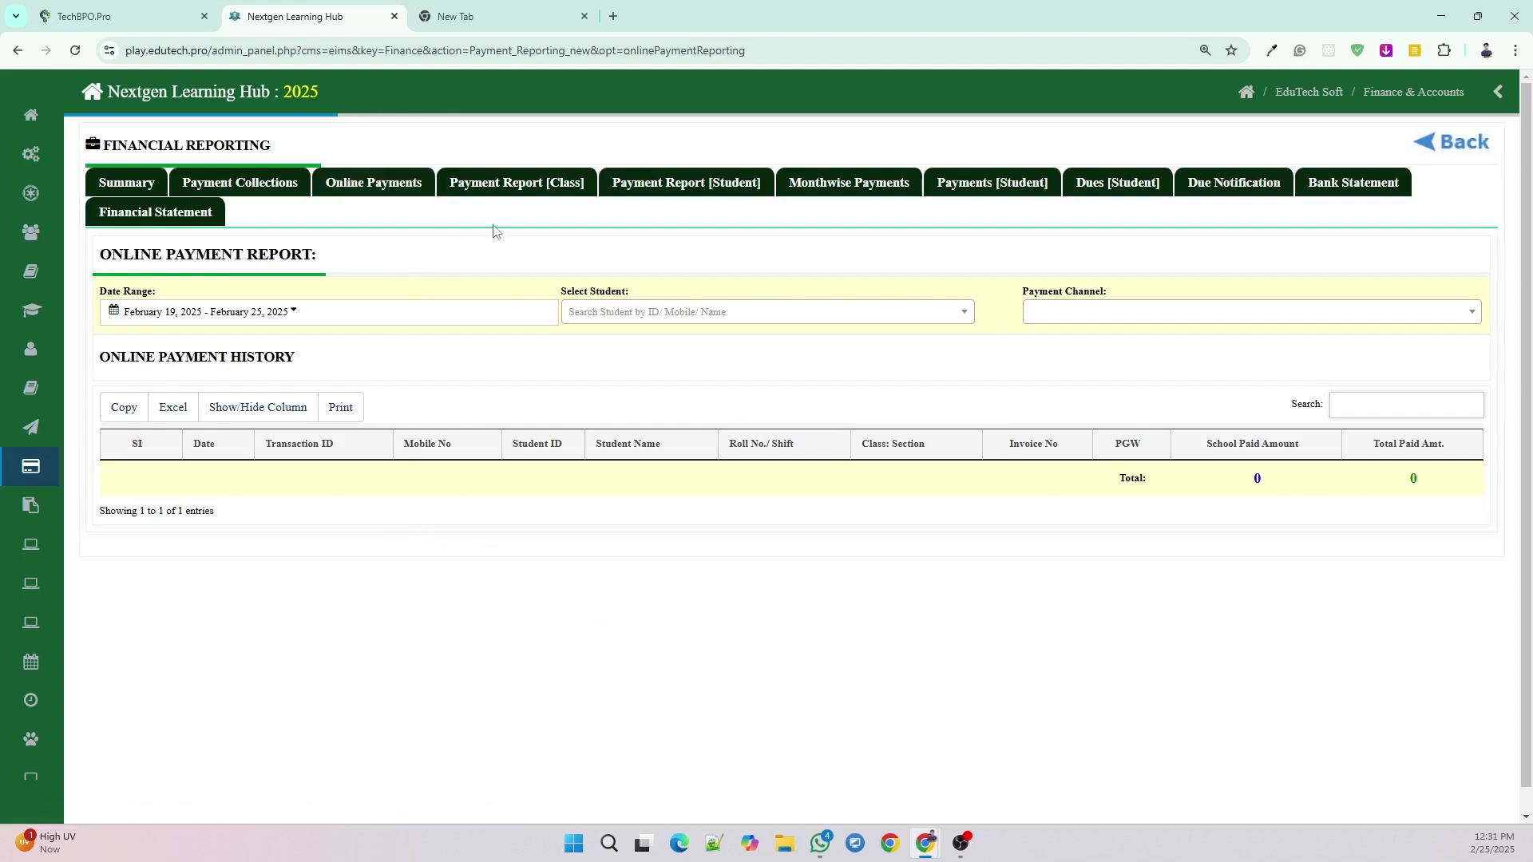
View the payment reports by class and by student, the month-wise payments, and the student payments and dues lists.
left_click(541, 190)
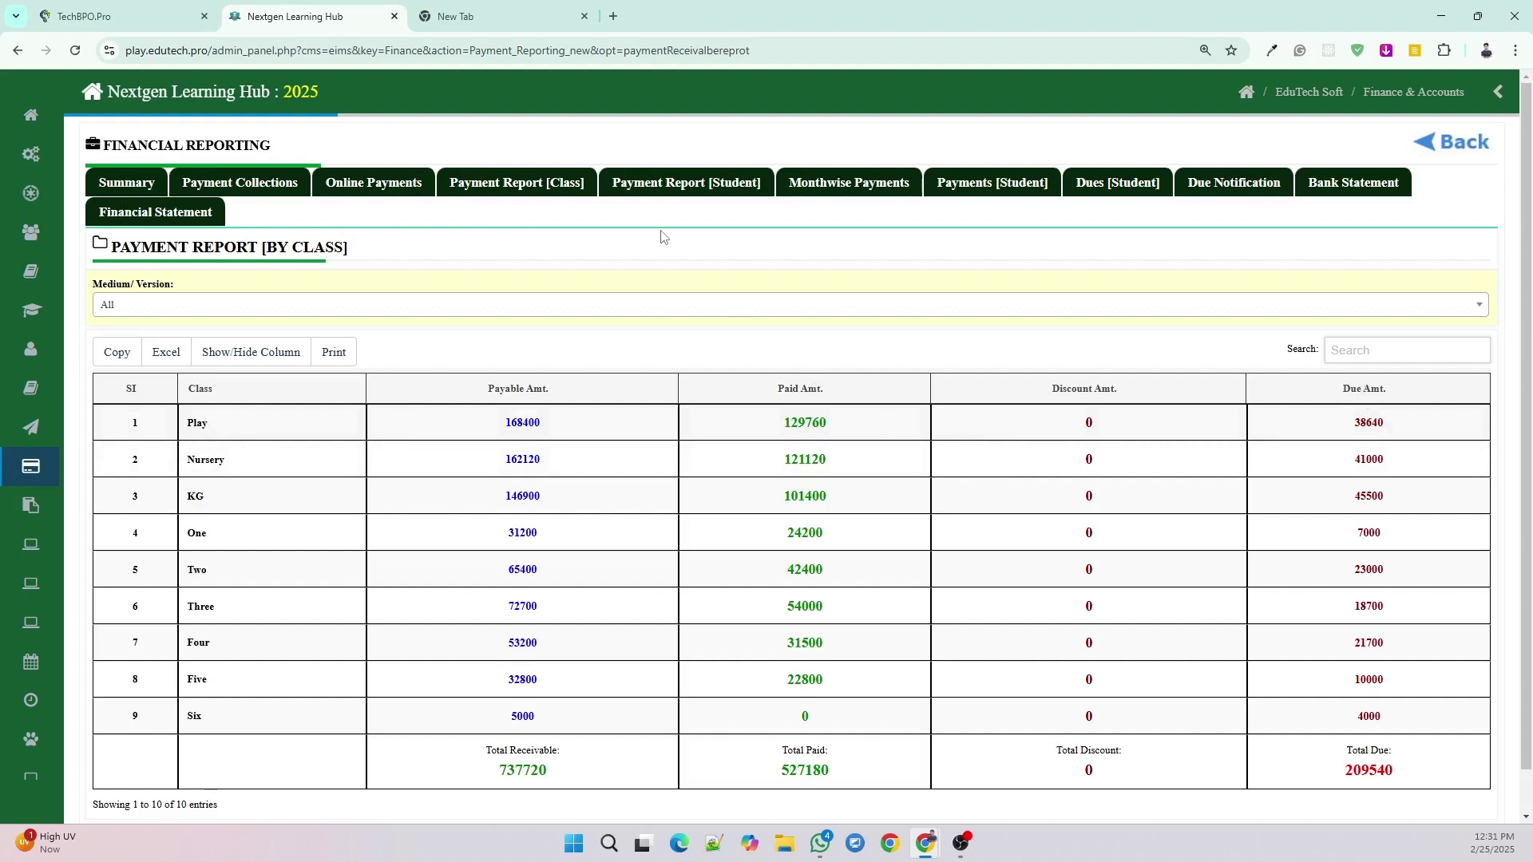
left_click(690, 189)
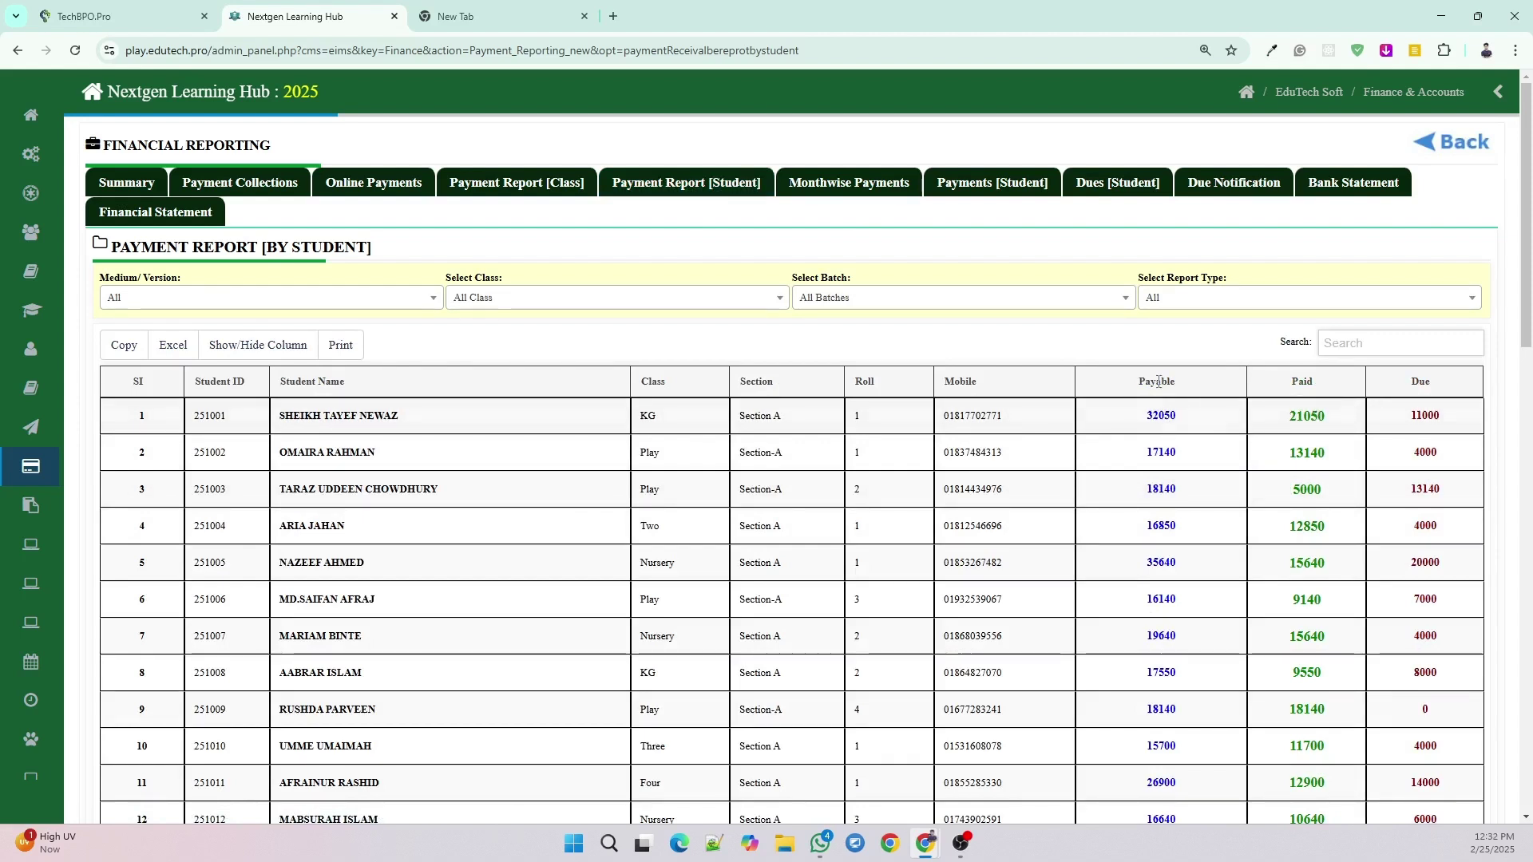
left_click(846, 186)
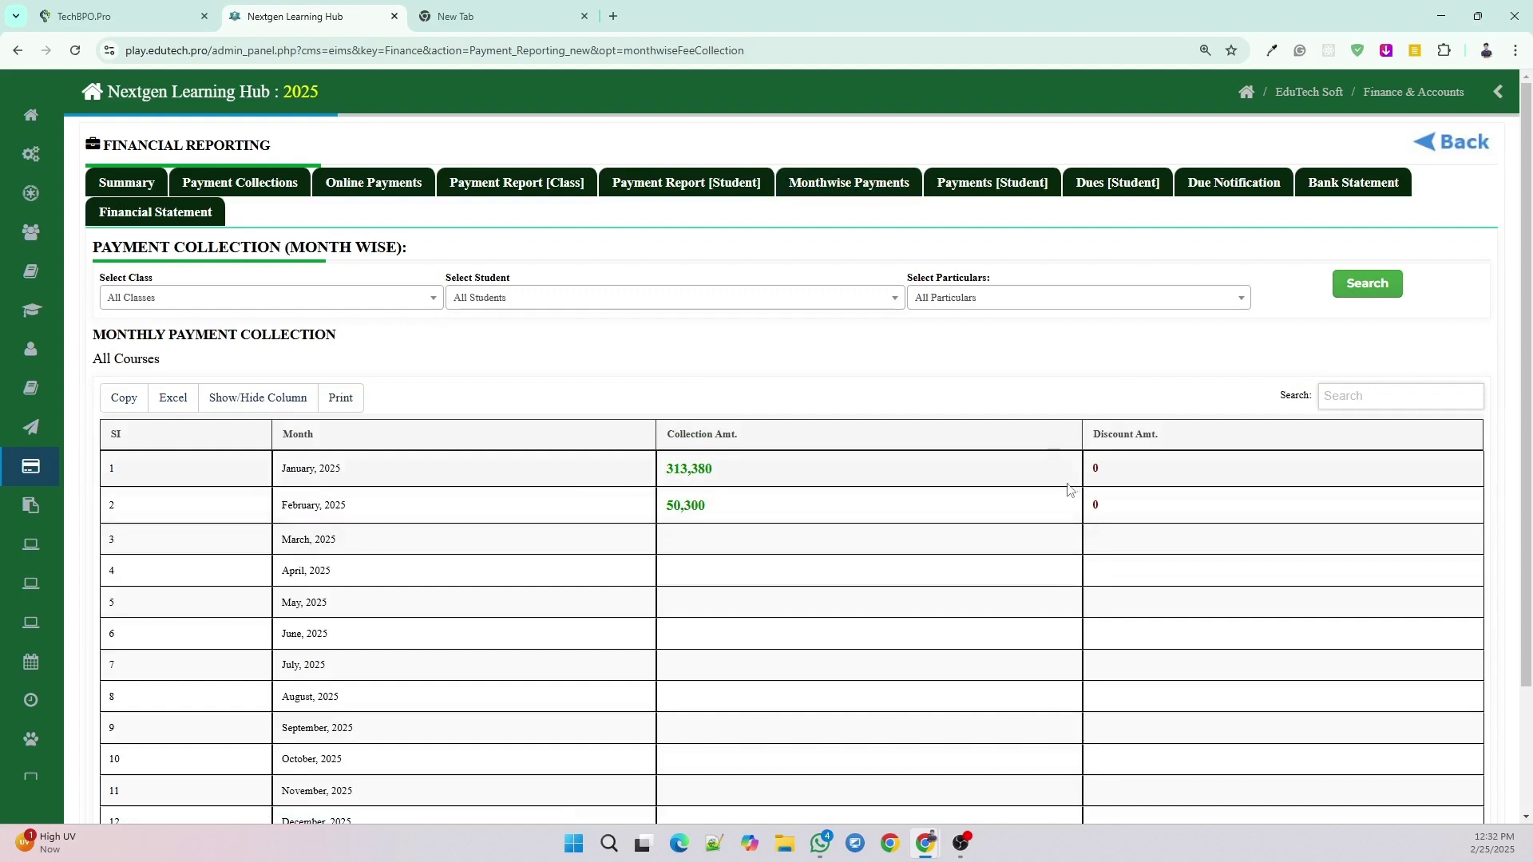
left_click(1015, 190)
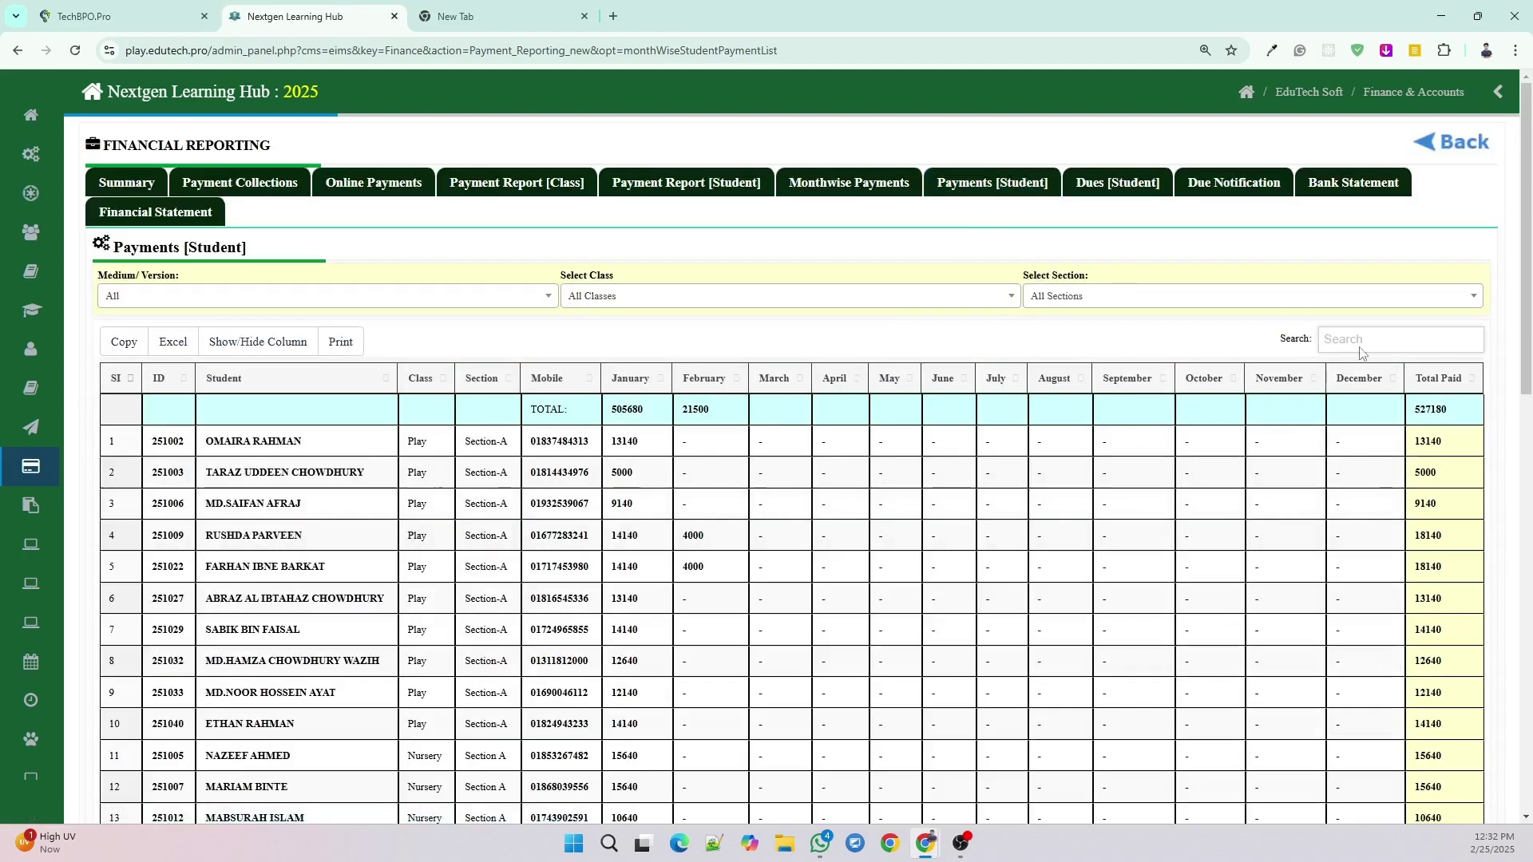
left_click(1103, 189)
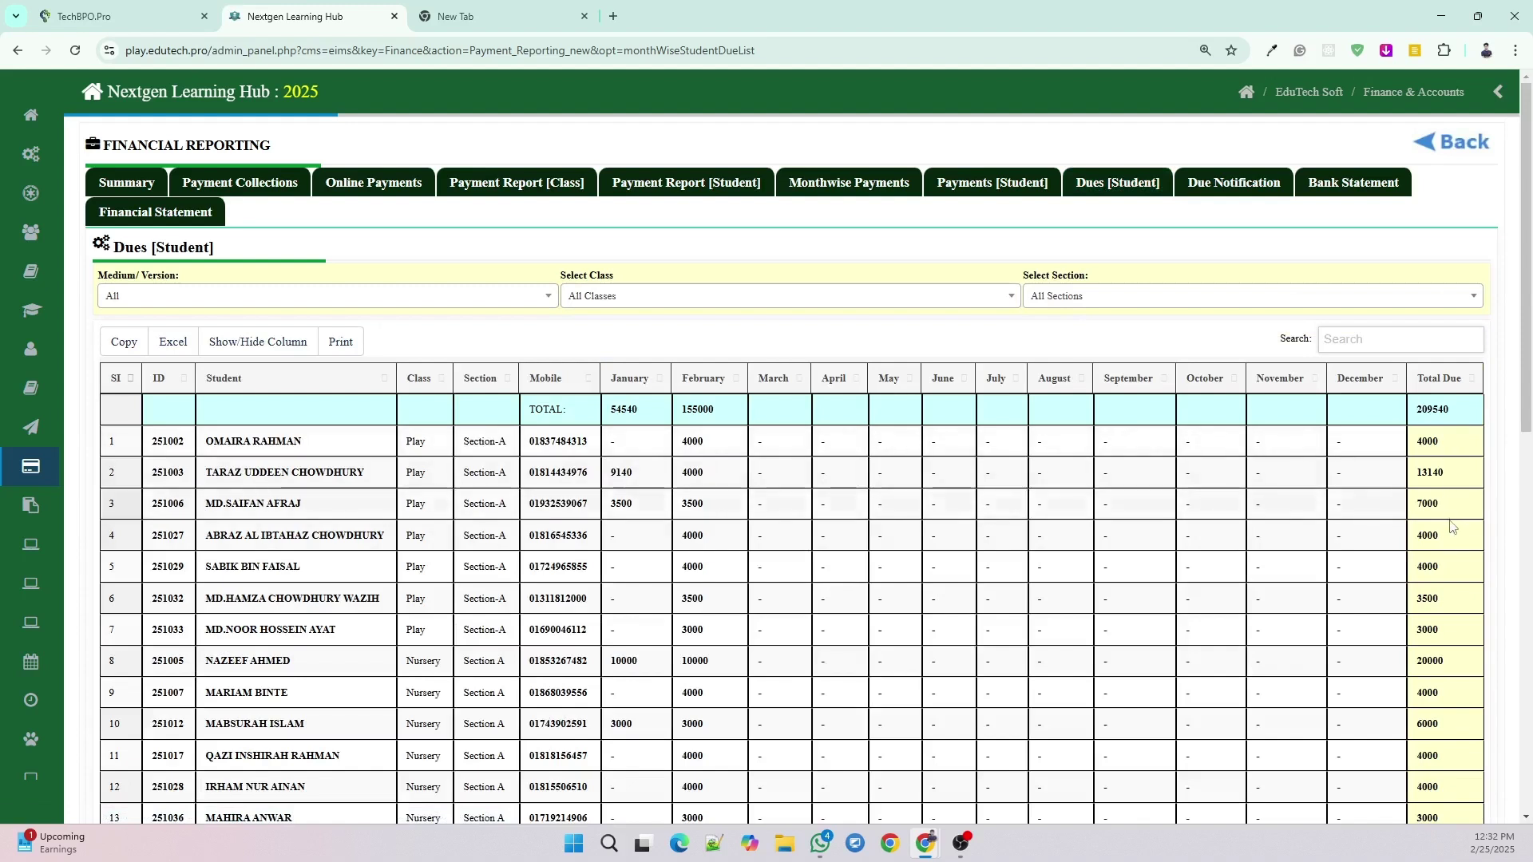
Prepare a due notification for all listed students with the due date 28-02-2025.
left_click(1223, 194)
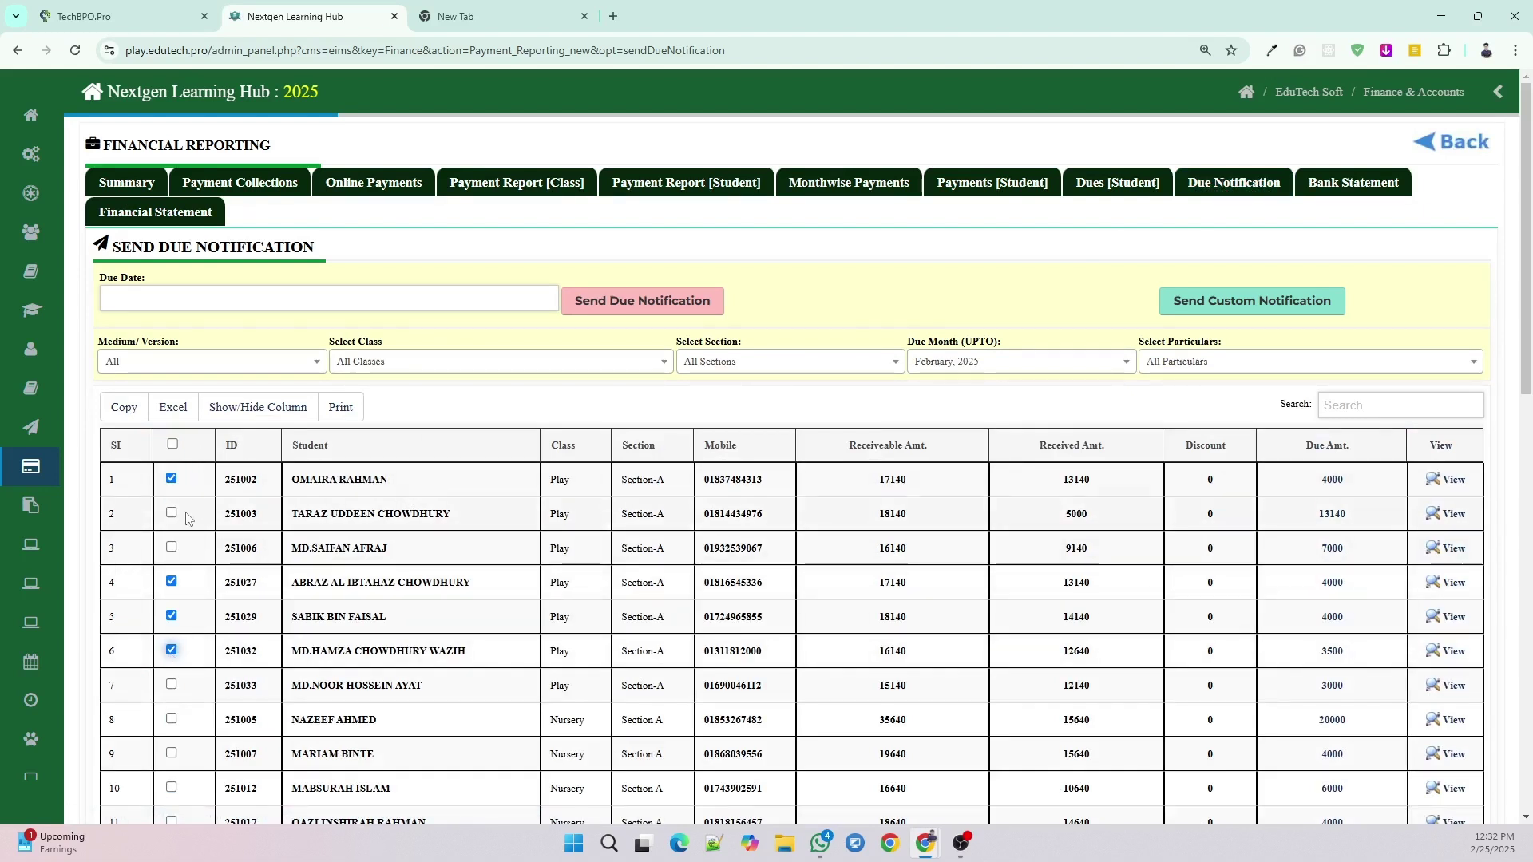
left_click(173, 445)
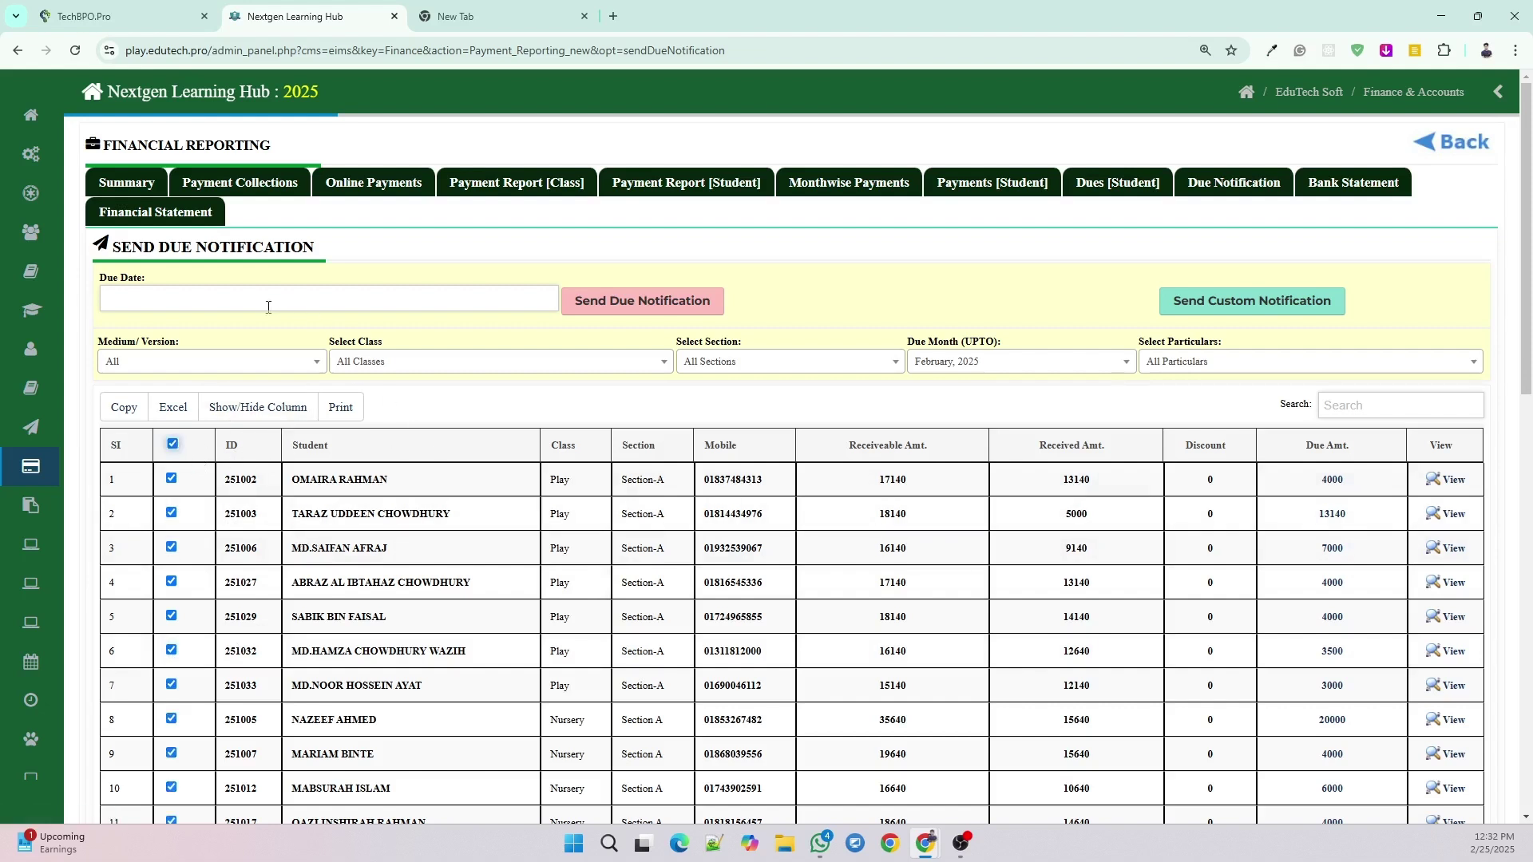
left_click(221, 305)
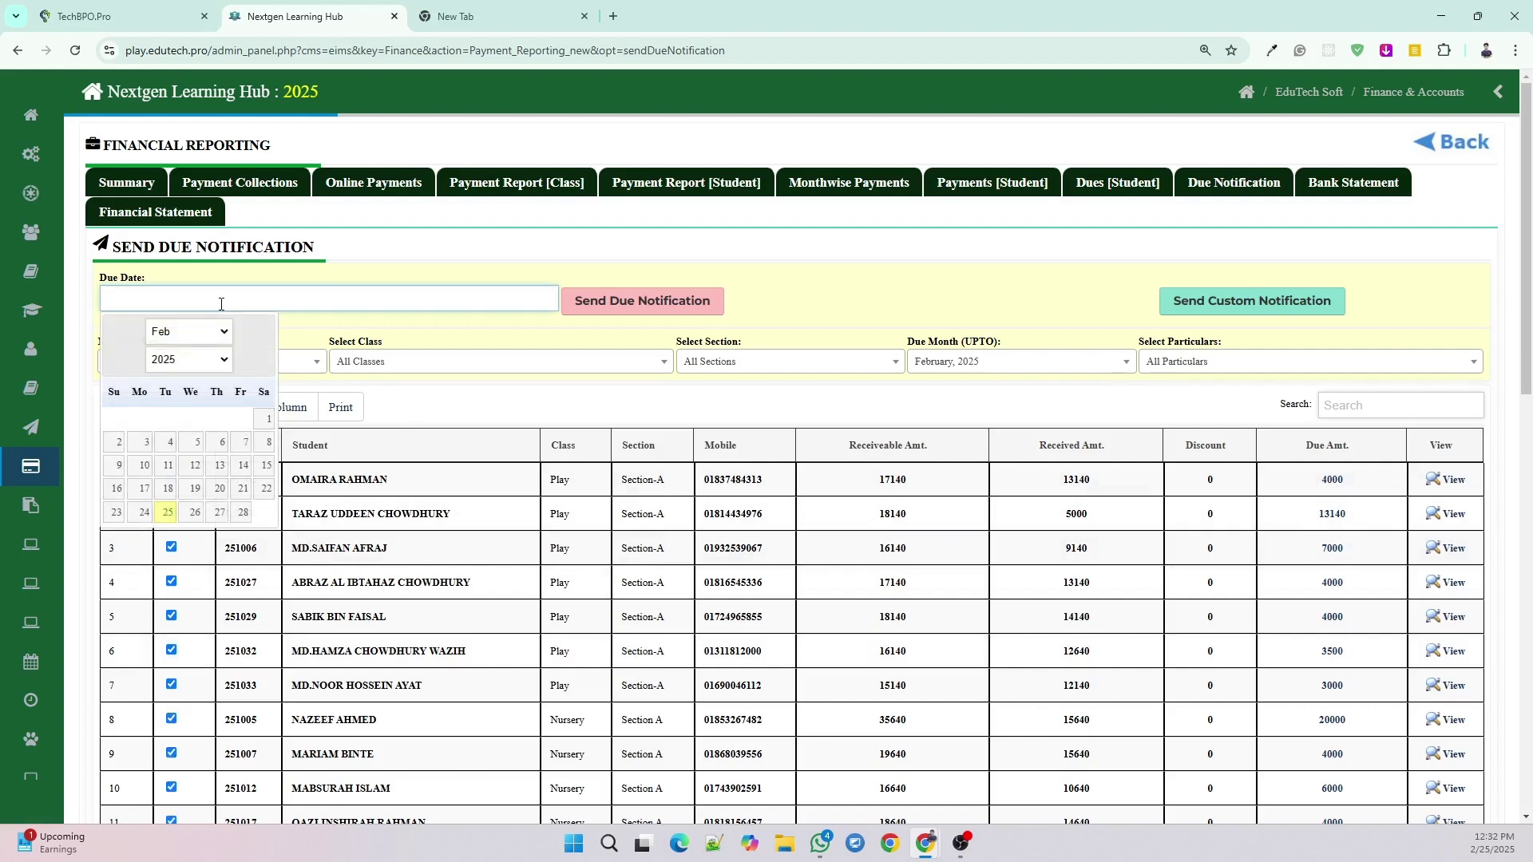
left_click(240, 518)
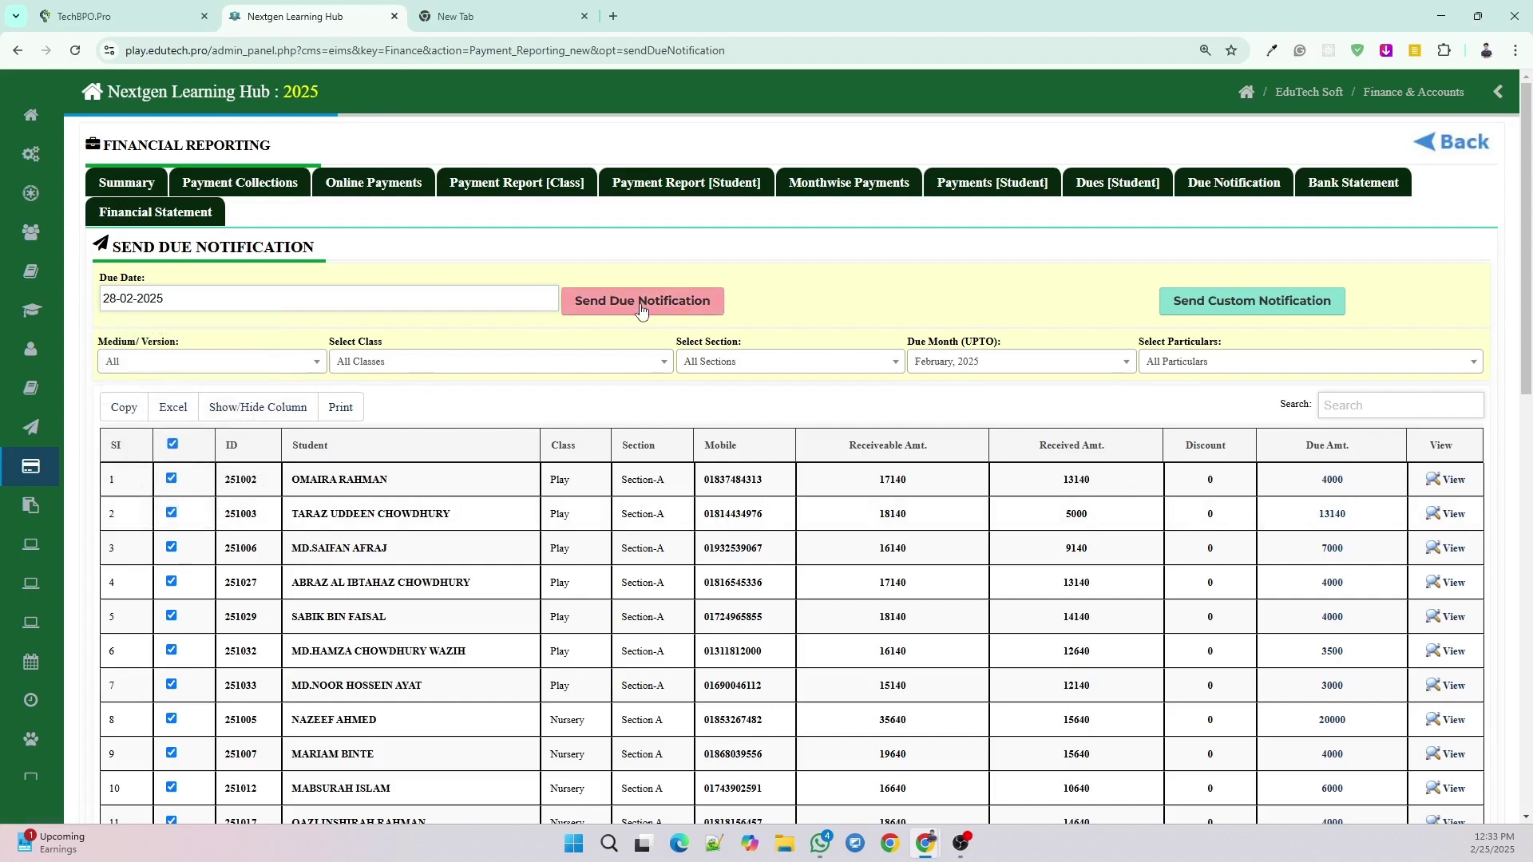
scroll(446, 576, "down", 2)
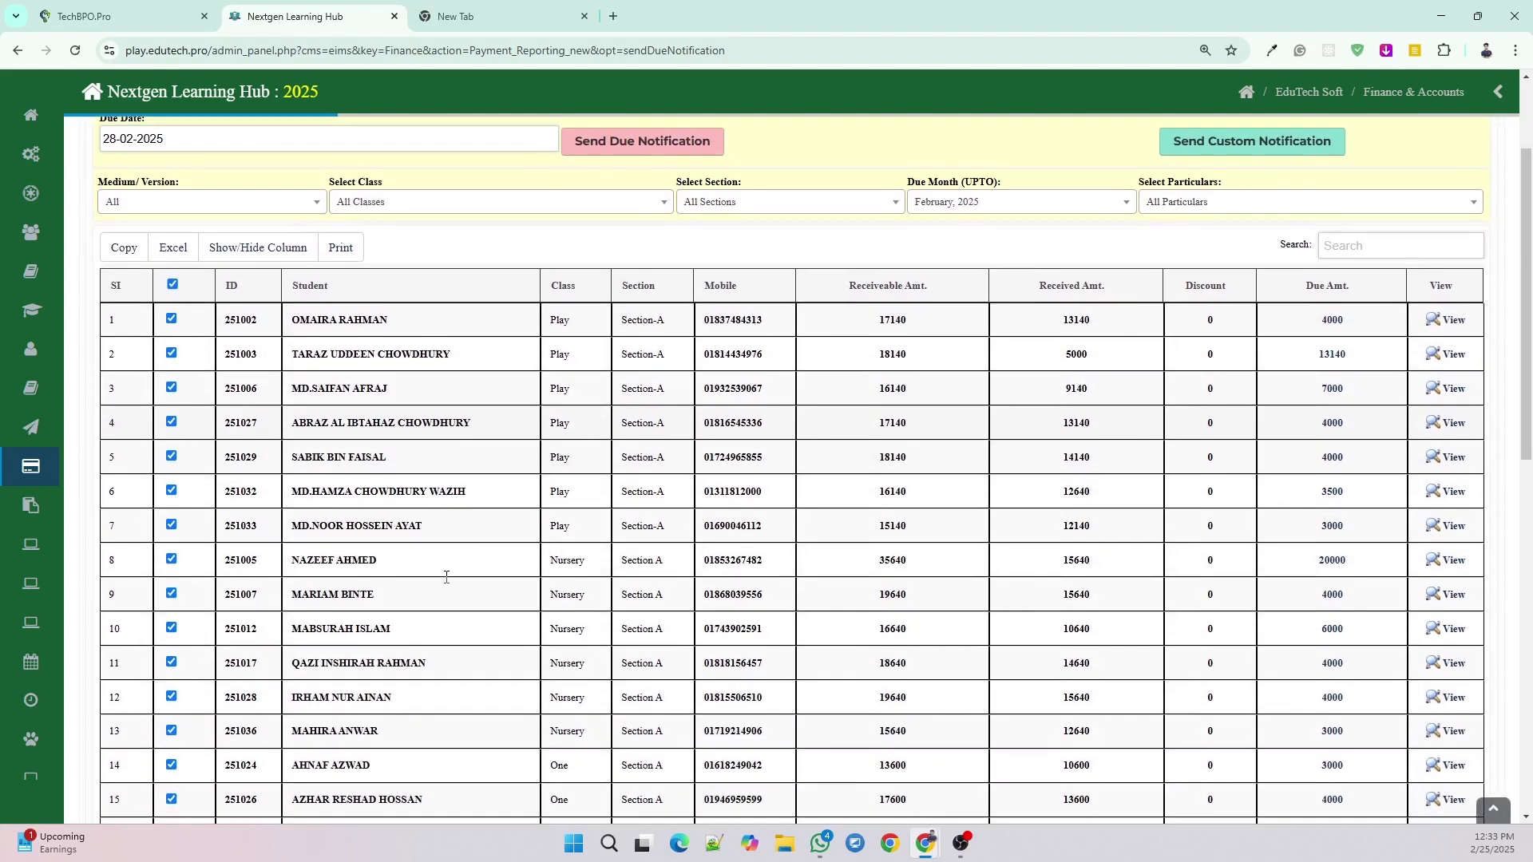
scroll(523, 542, "up", 2)
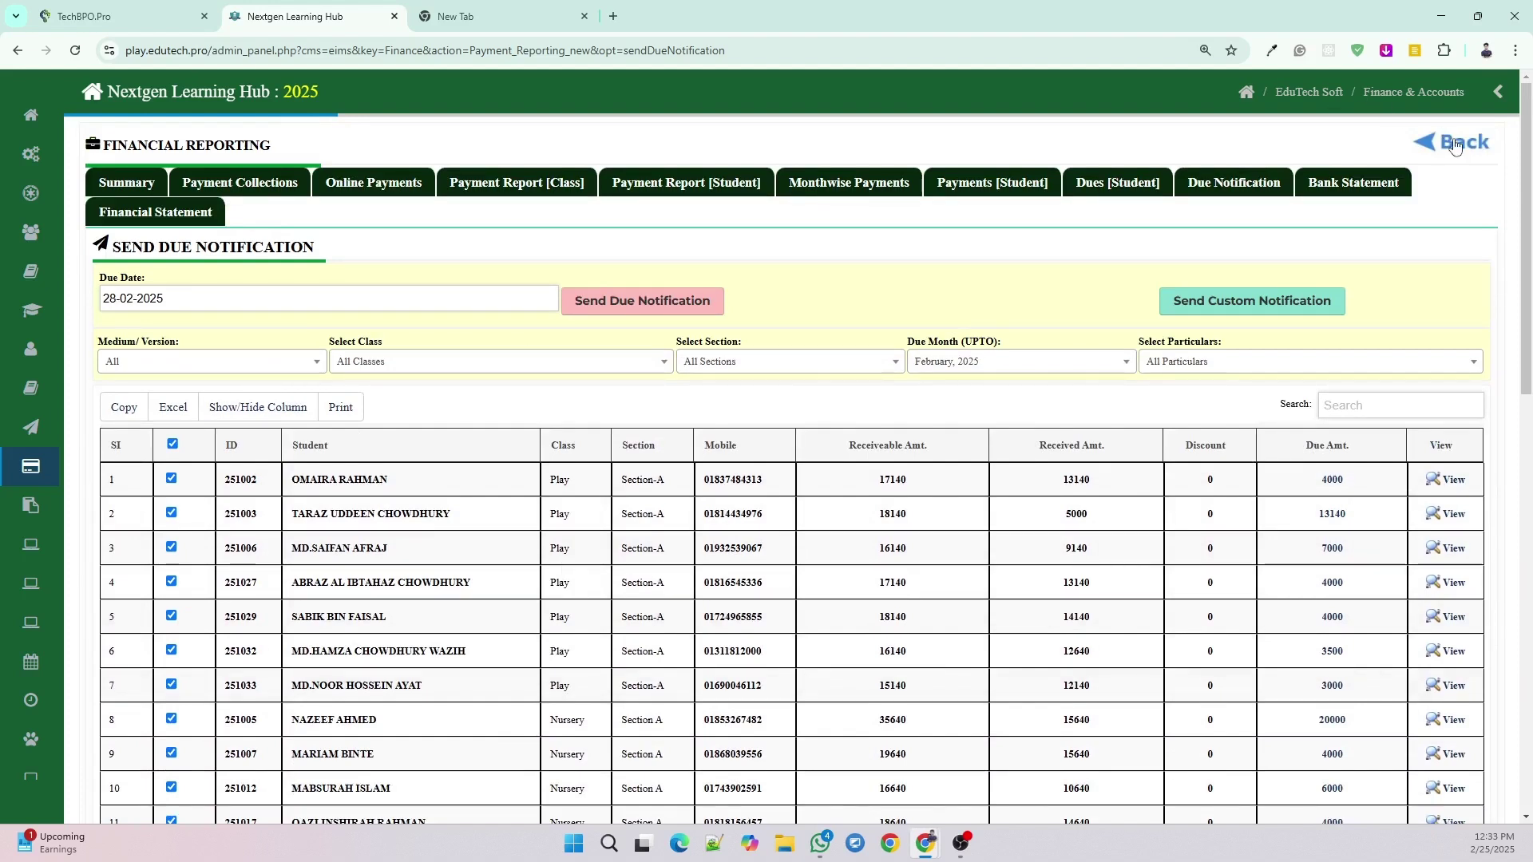
Leave the financial reporting section and open Financial Transactions in the Finance & Accounts module.
left_click(1455, 144)
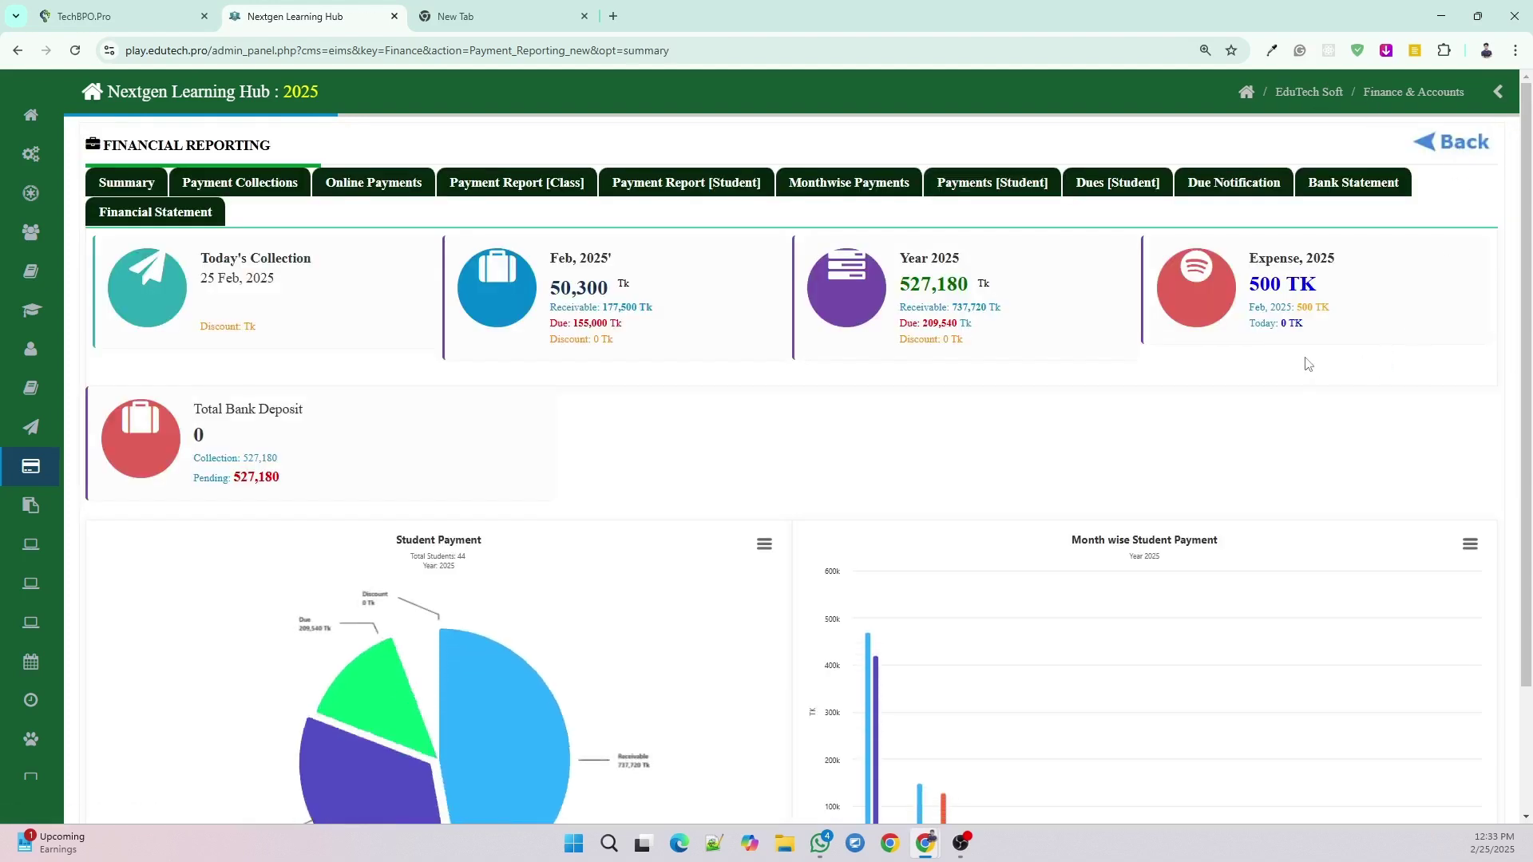
left_click(1444, 147)
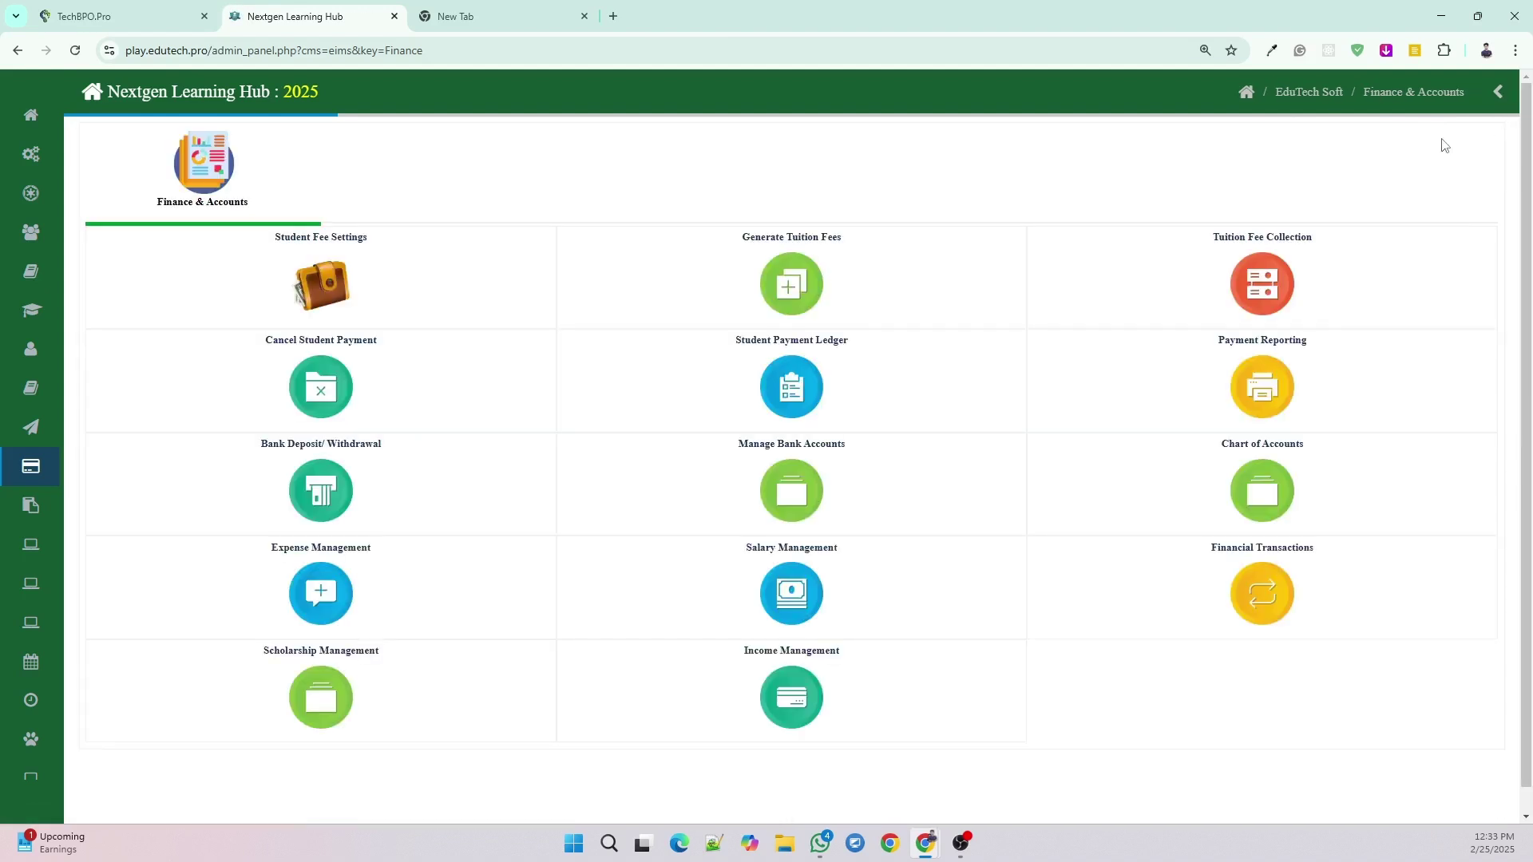
left_click(1319, 584)
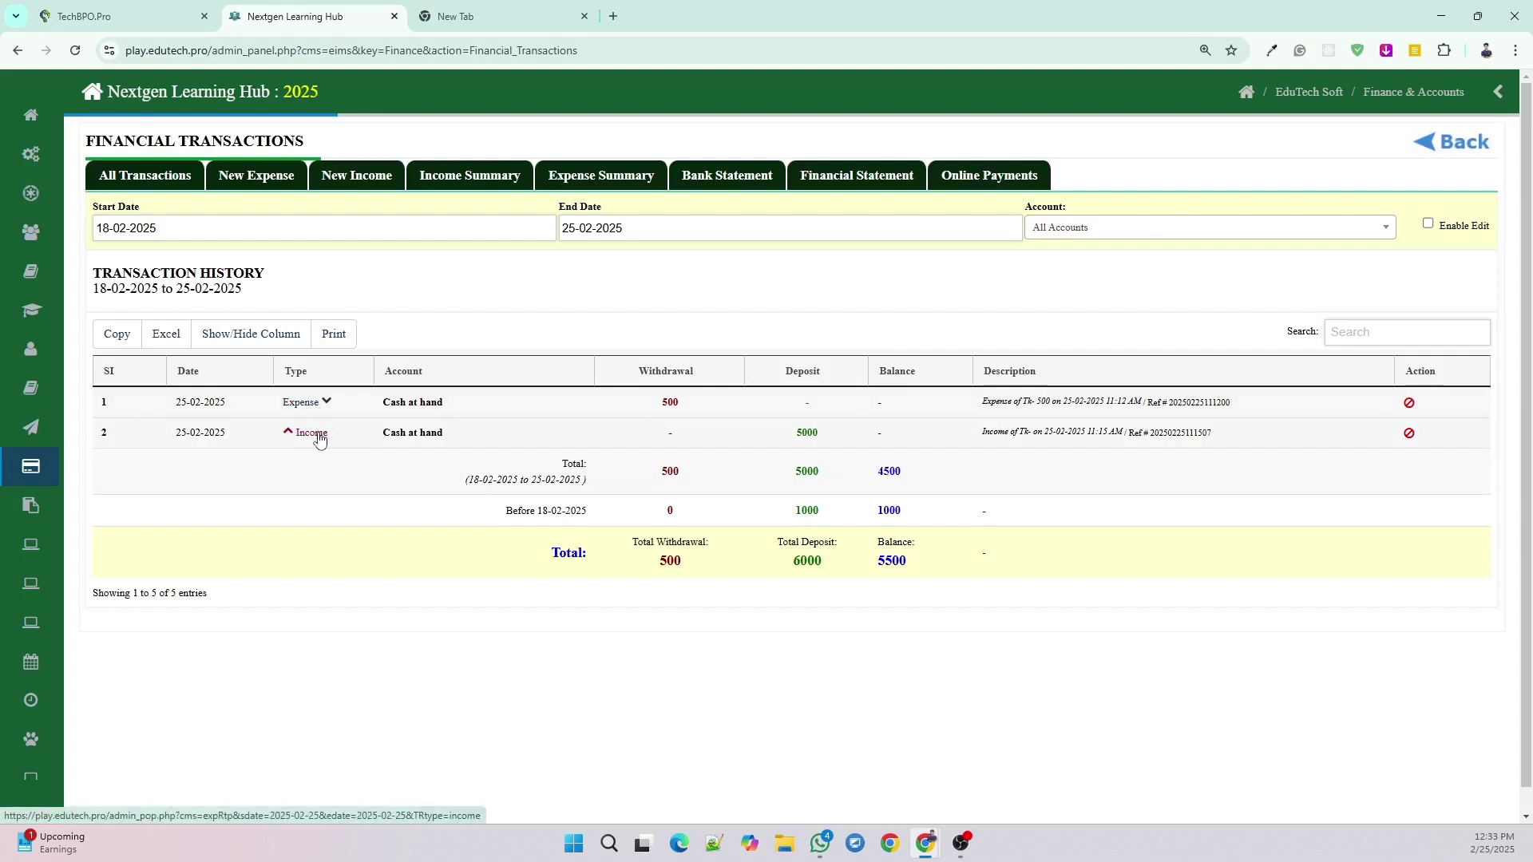
View the blank expense and income entry forms in Financial Transactions, closing each without entering anything.
left_click(263, 180)
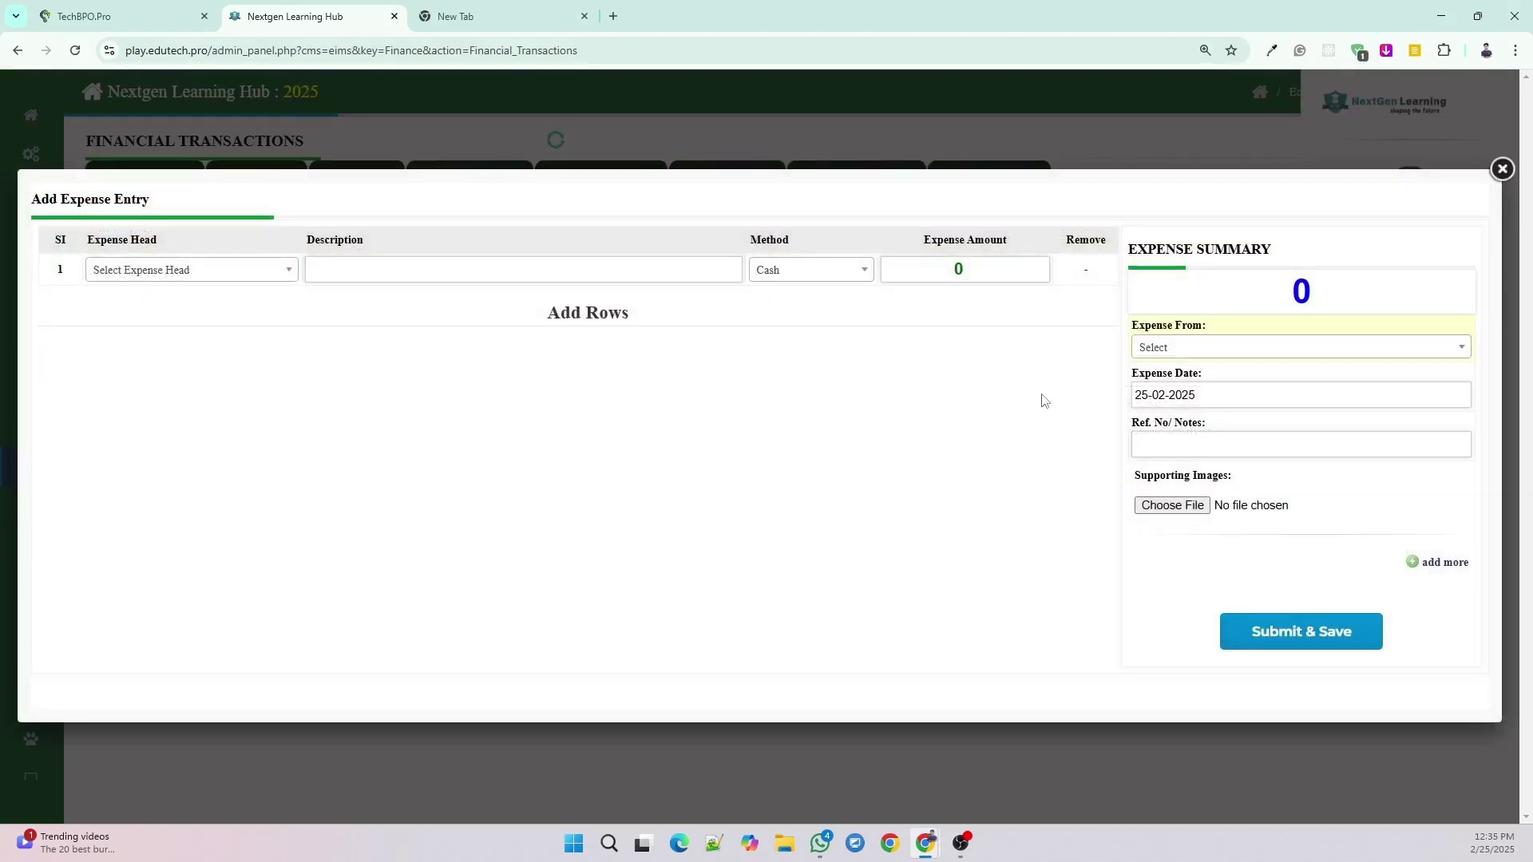
left_click(1501, 169)
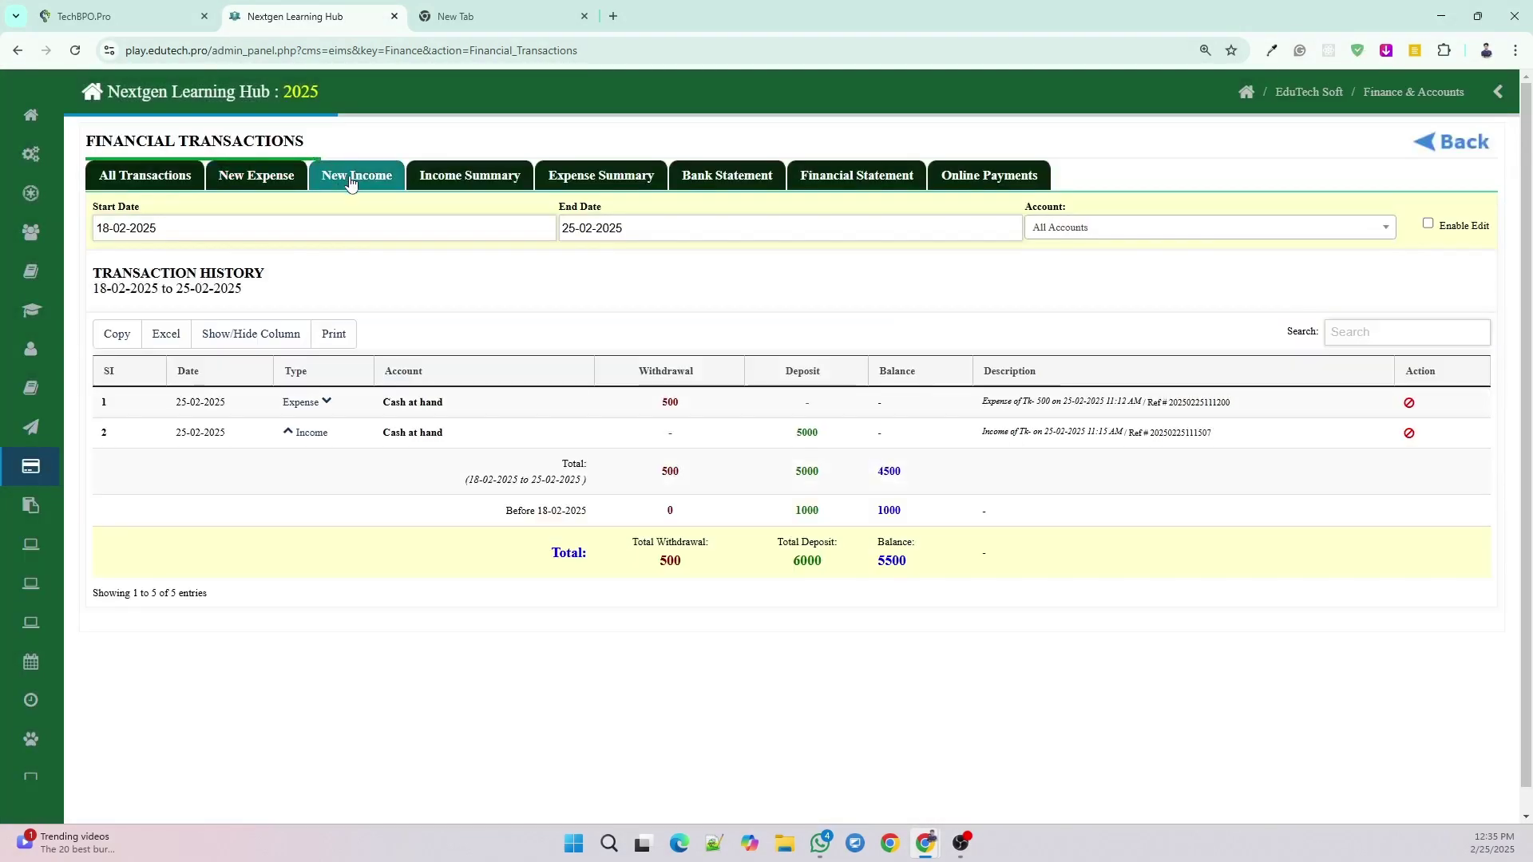
left_click(351, 179)
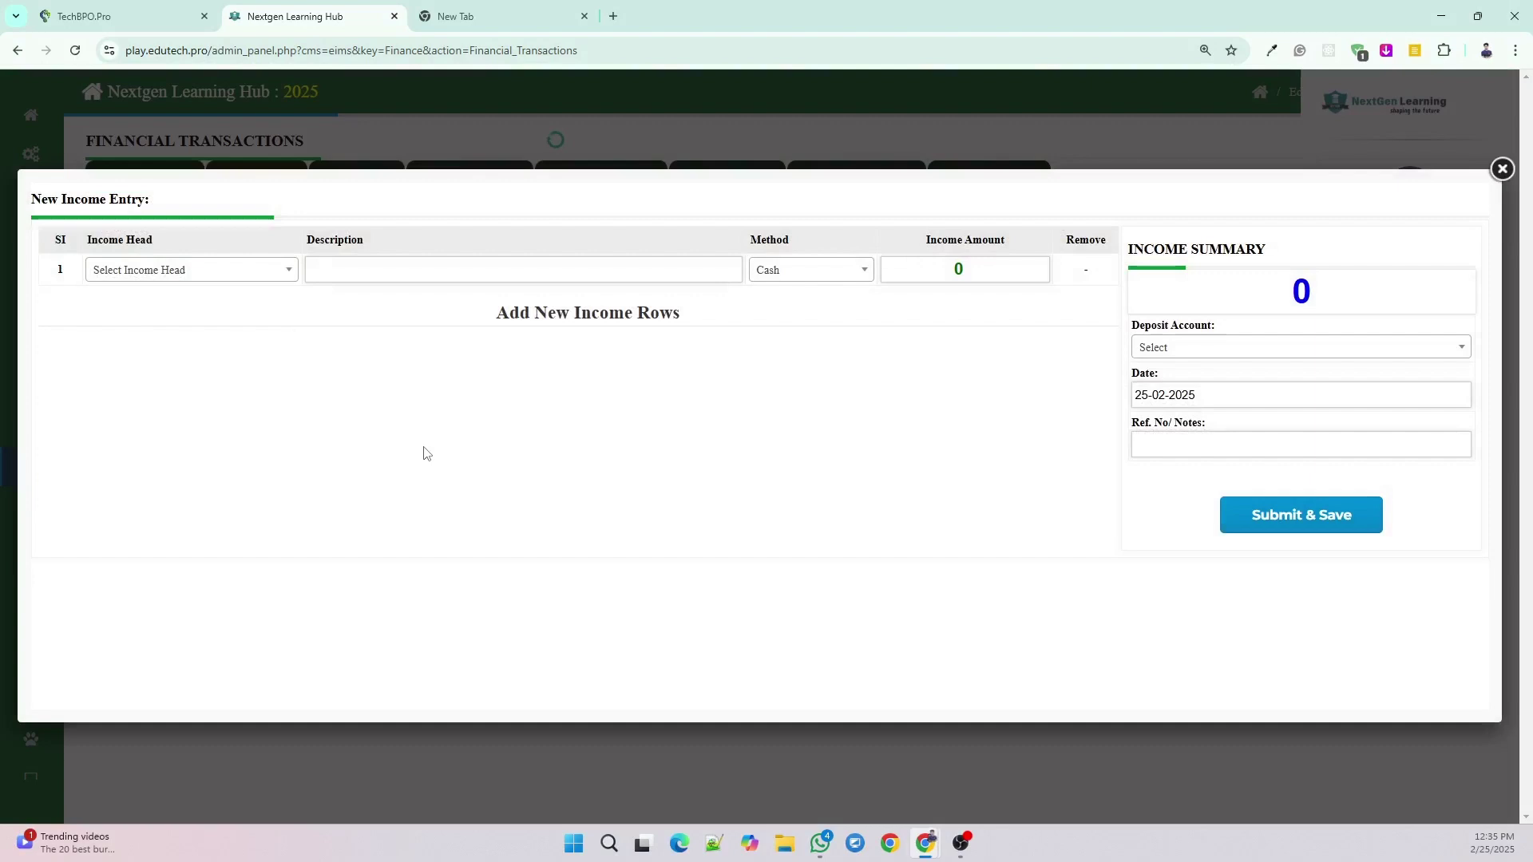
left_click(1501, 169)
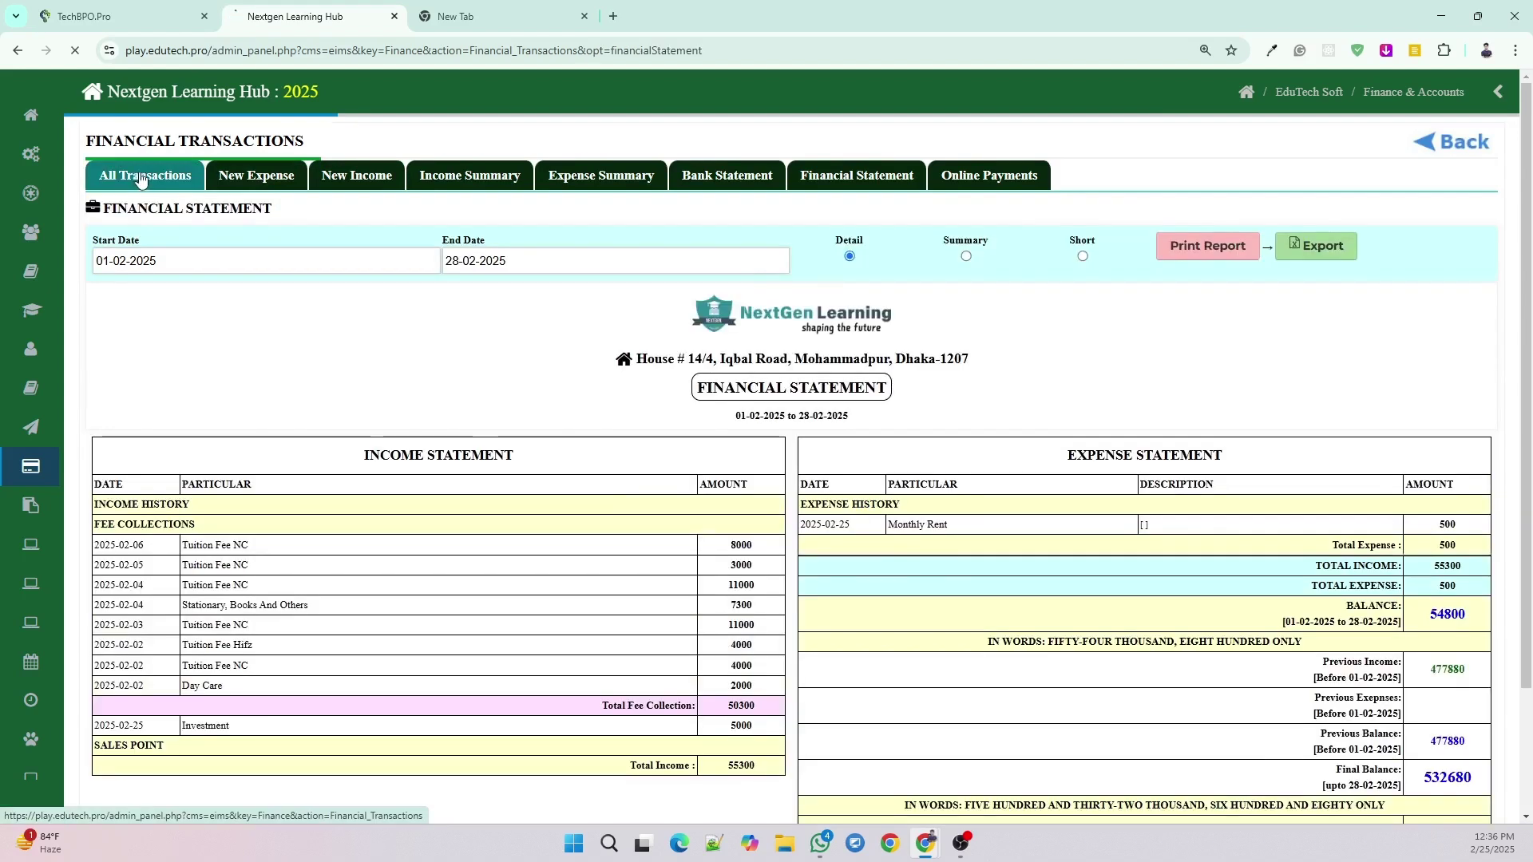
Enable editing in the all-transactions history and set the expense transaction's date to 26-02-2025, leaving its account unchanged.
left_click(141, 178)
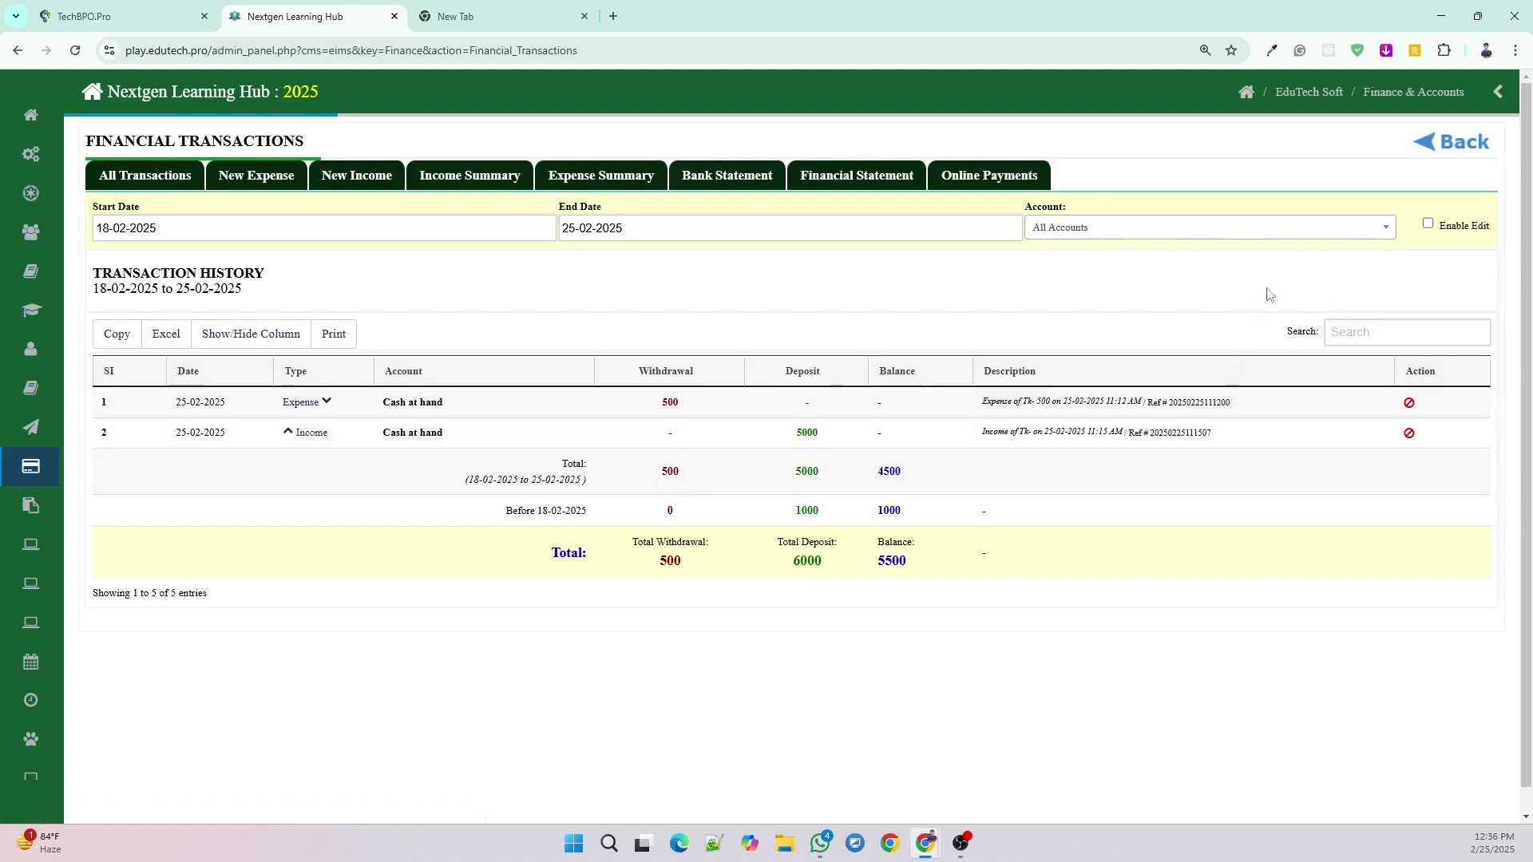
left_click(1429, 225)
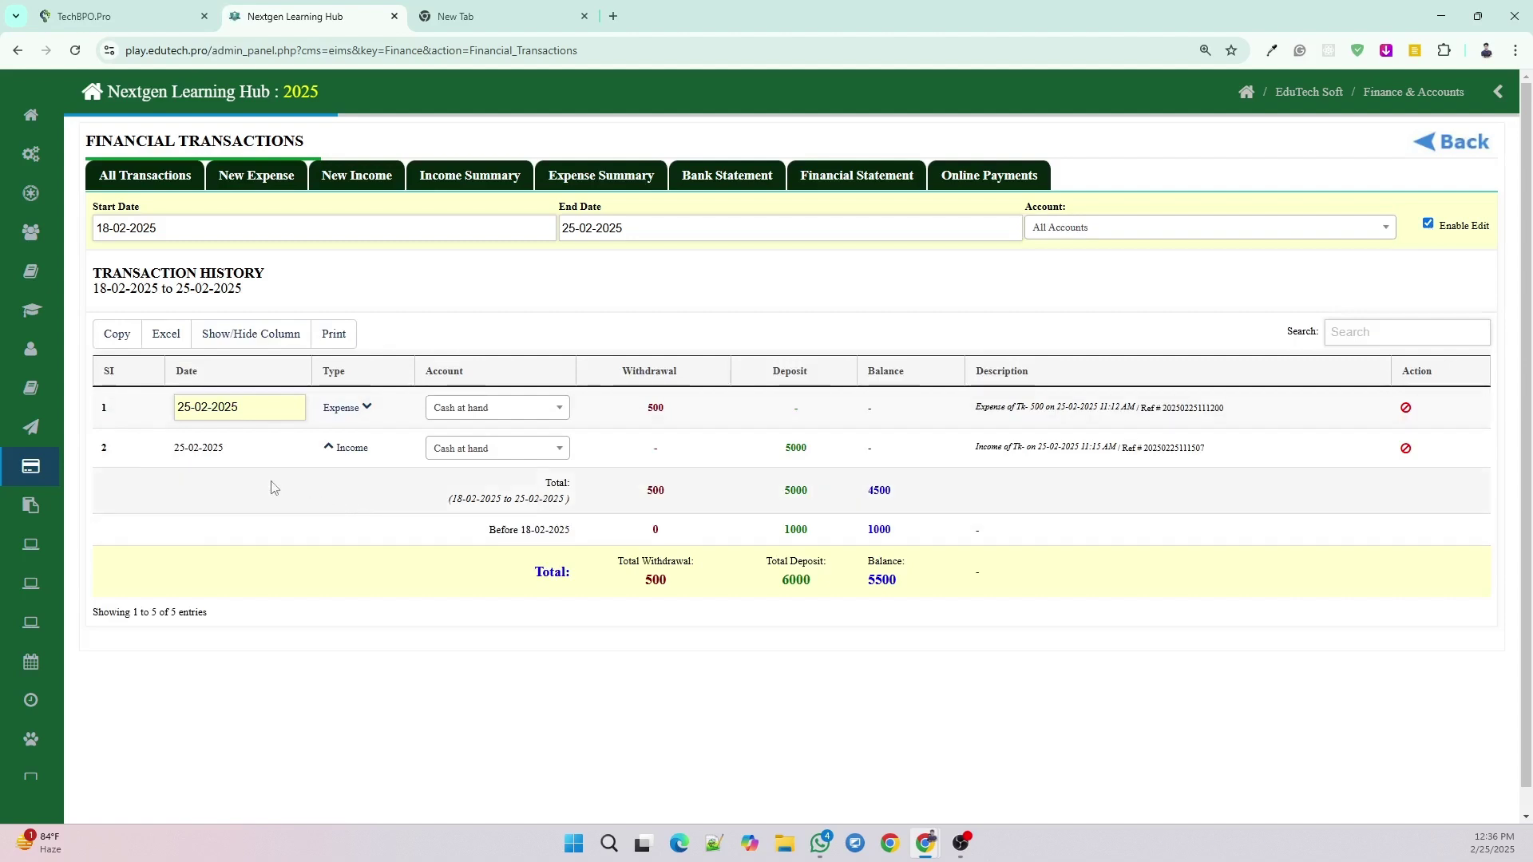
left_click(249, 407)
left_click(272, 631)
left_click(479, 409)
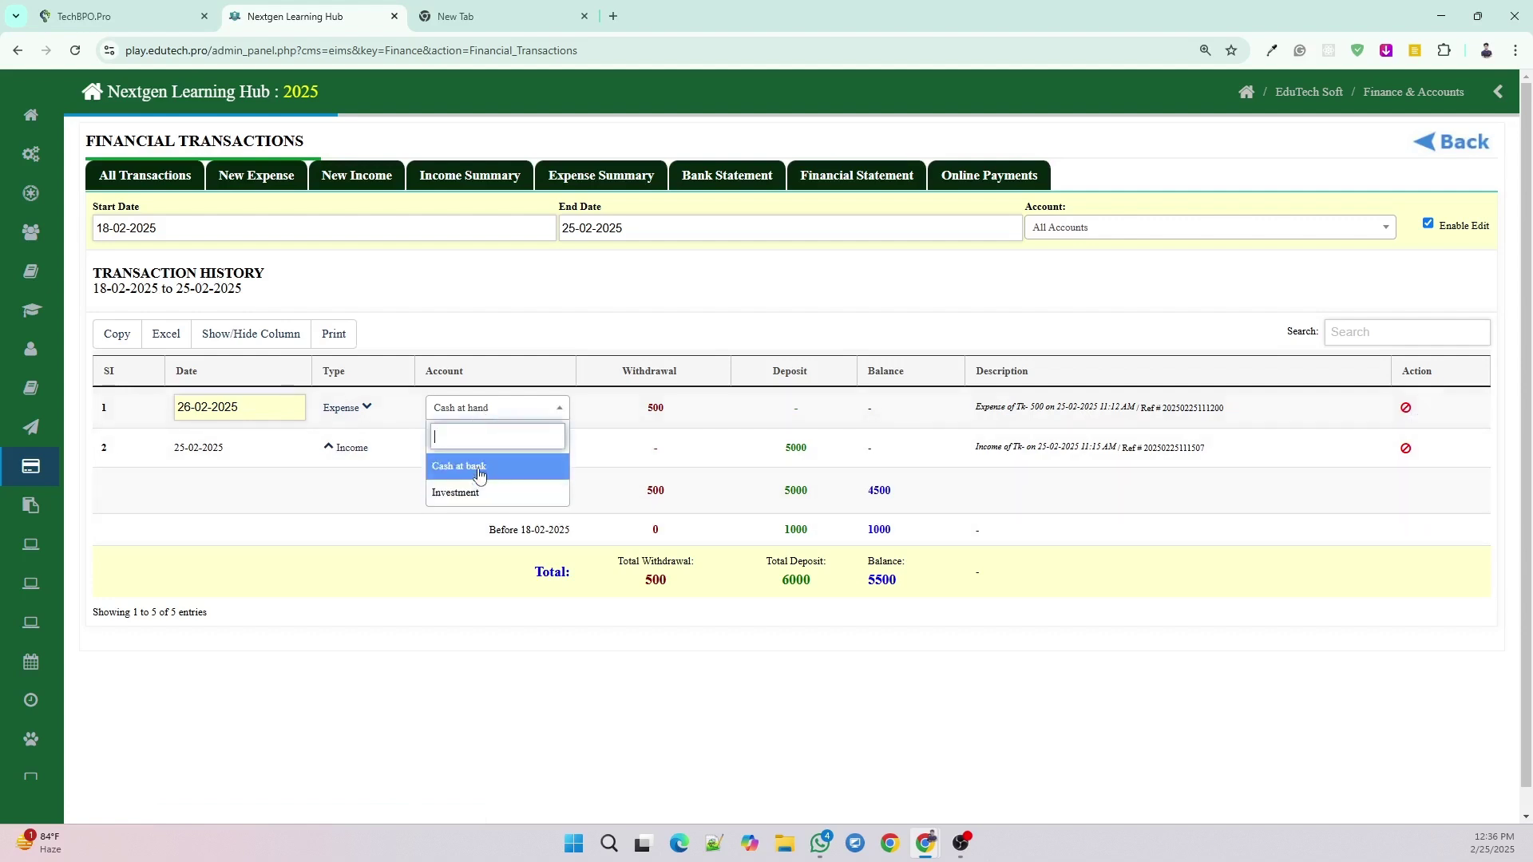
left_click(343, 507)
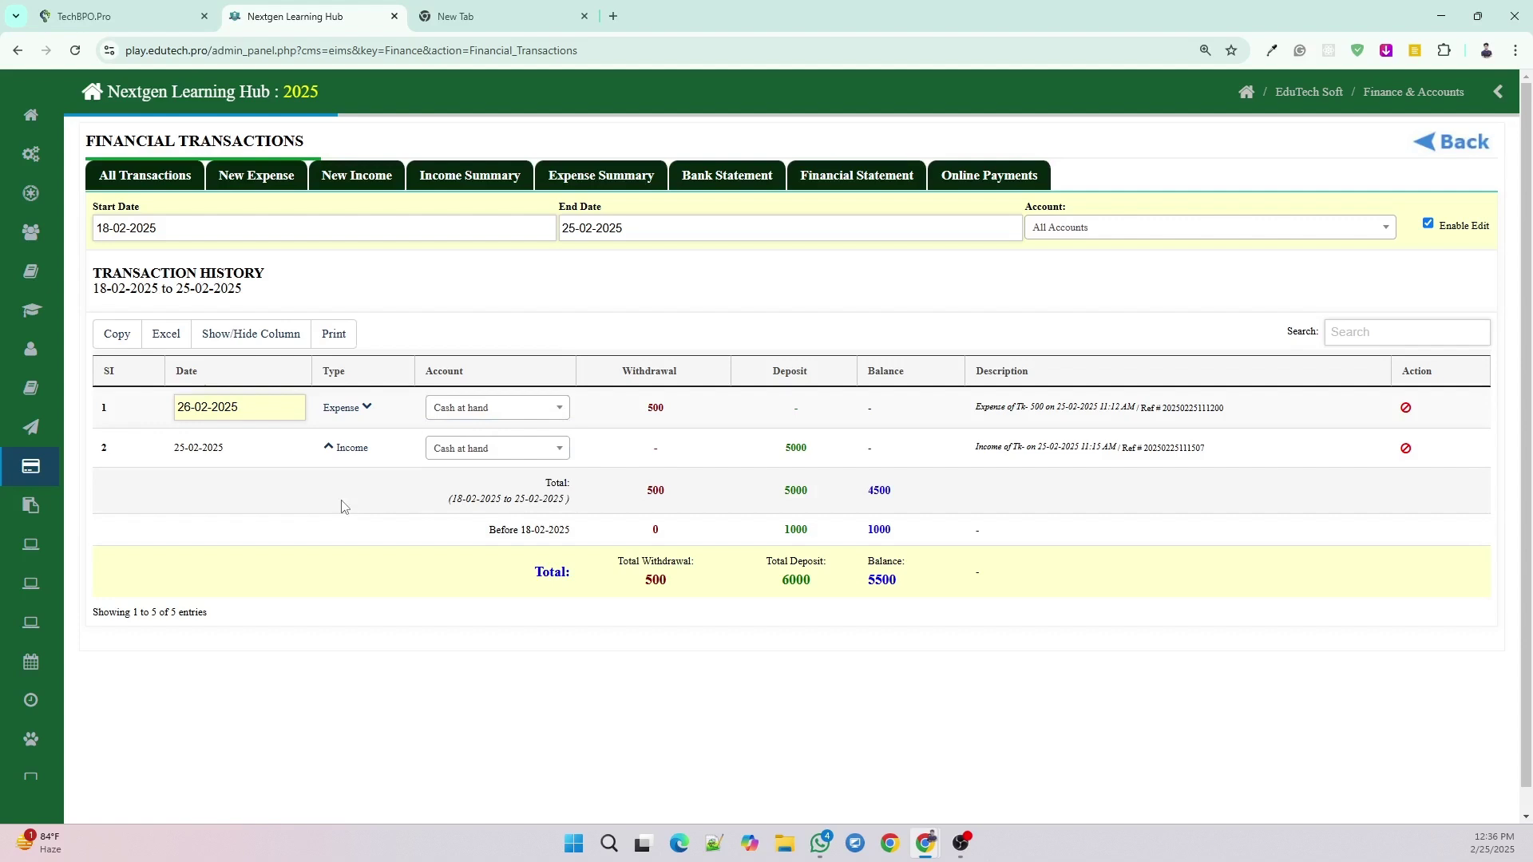
Open the expense transaction's history with editing enabled and inspect its editable amount, type and date fields.
left_click(364, 409)
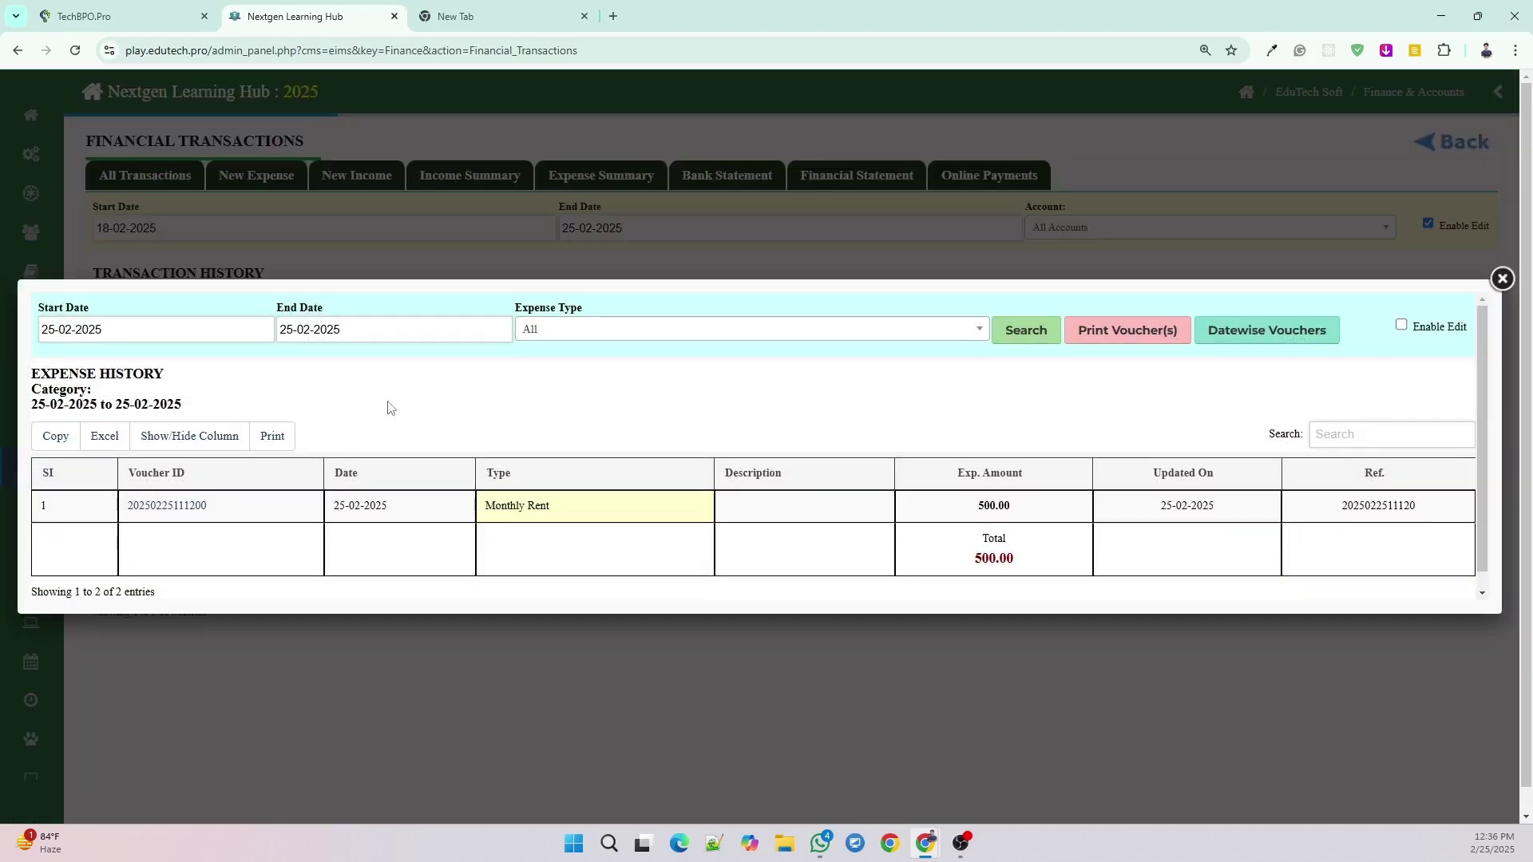
left_click(1401, 326)
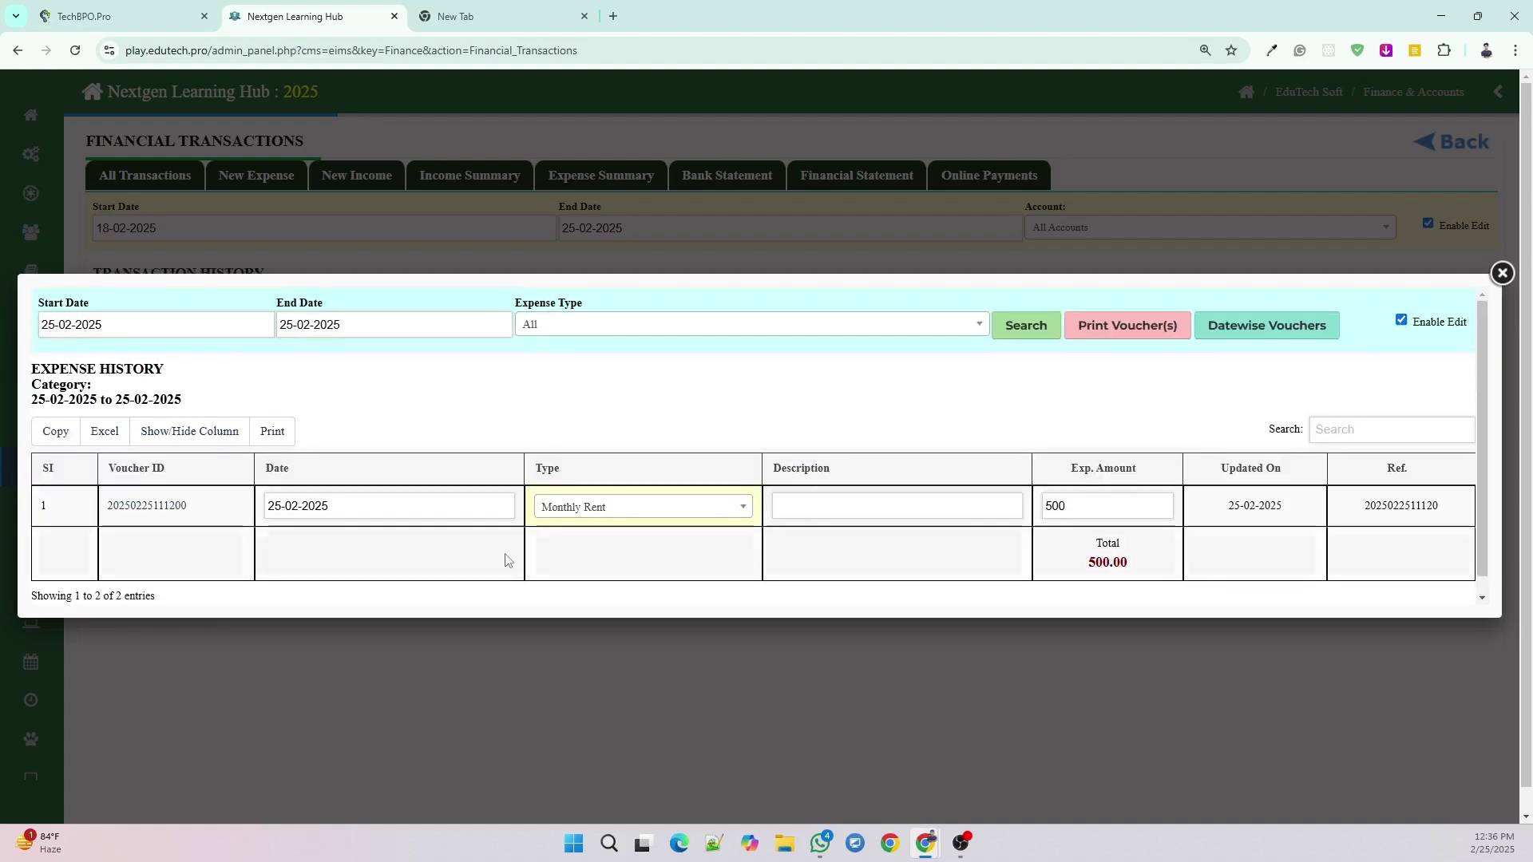
left_click(1089, 501)
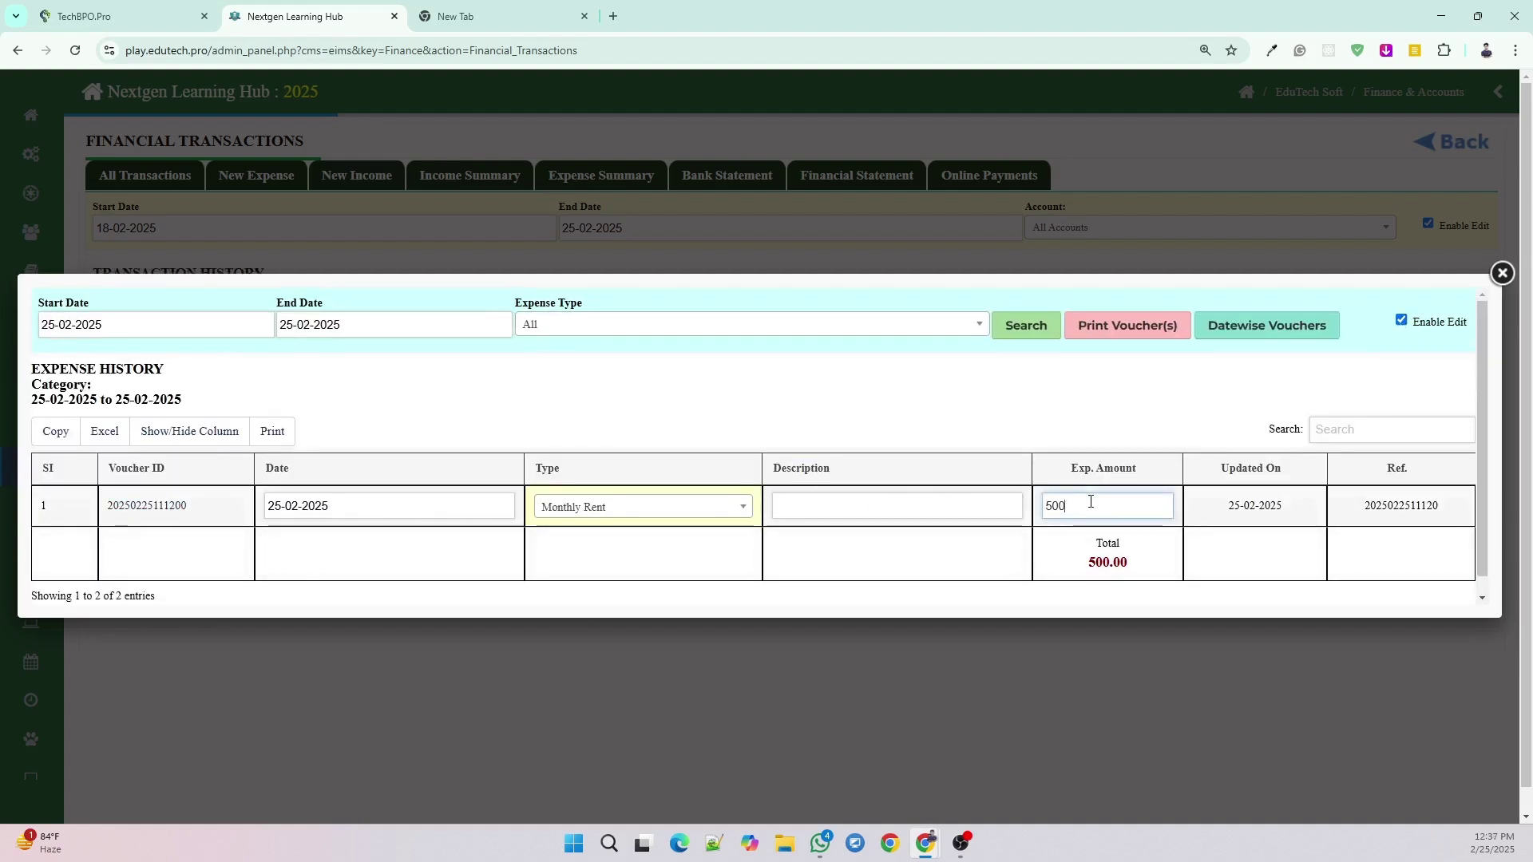
left_click(624, 510)
scroll(615, 543, "down", 3)
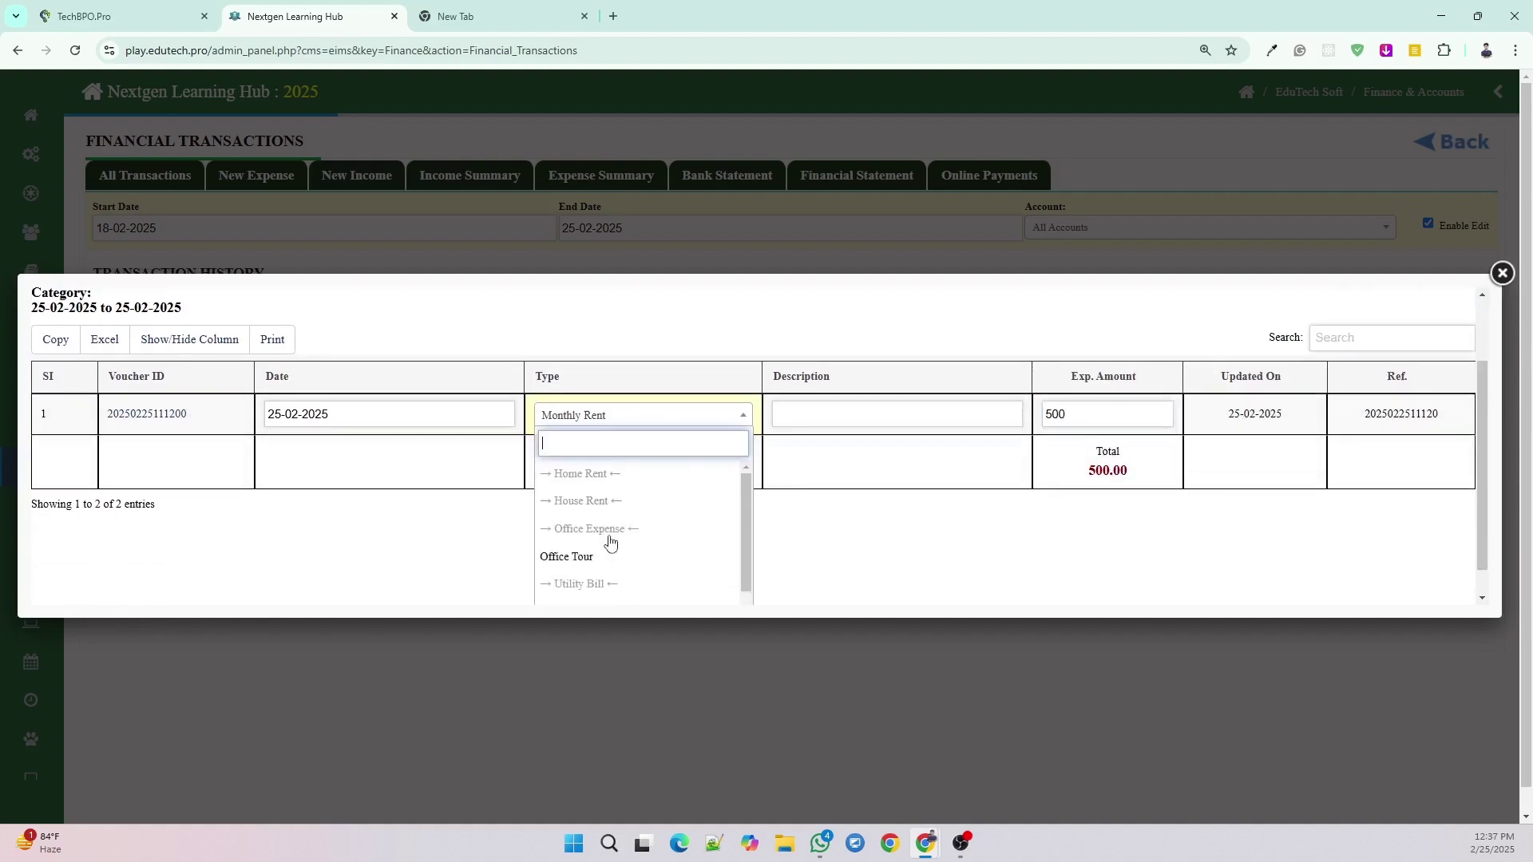
scroll(387, 439, "up", 3)
left_click(359, 504)
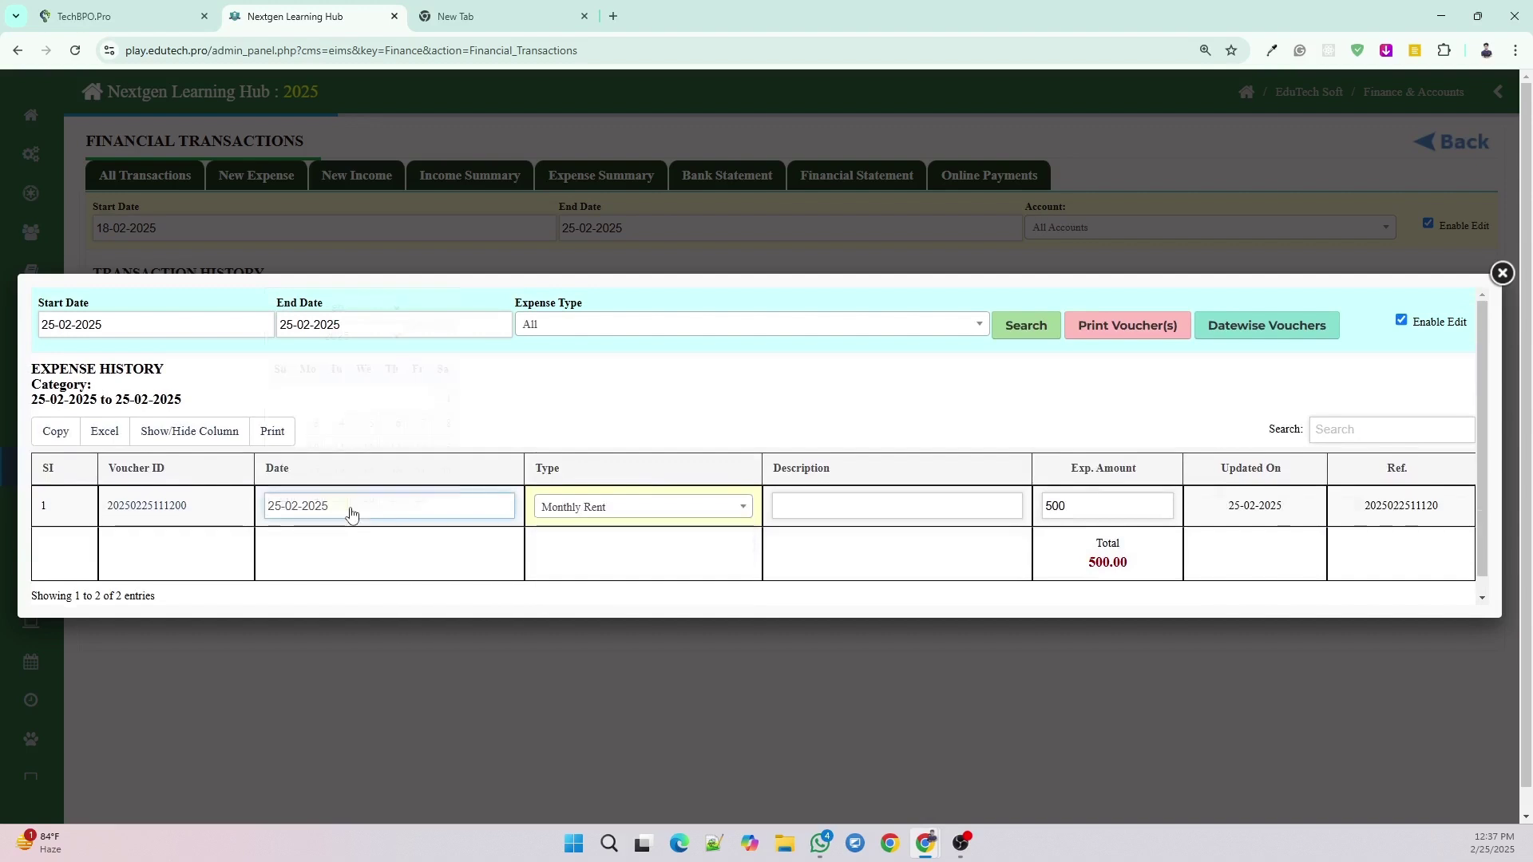
left_click(847, 606)
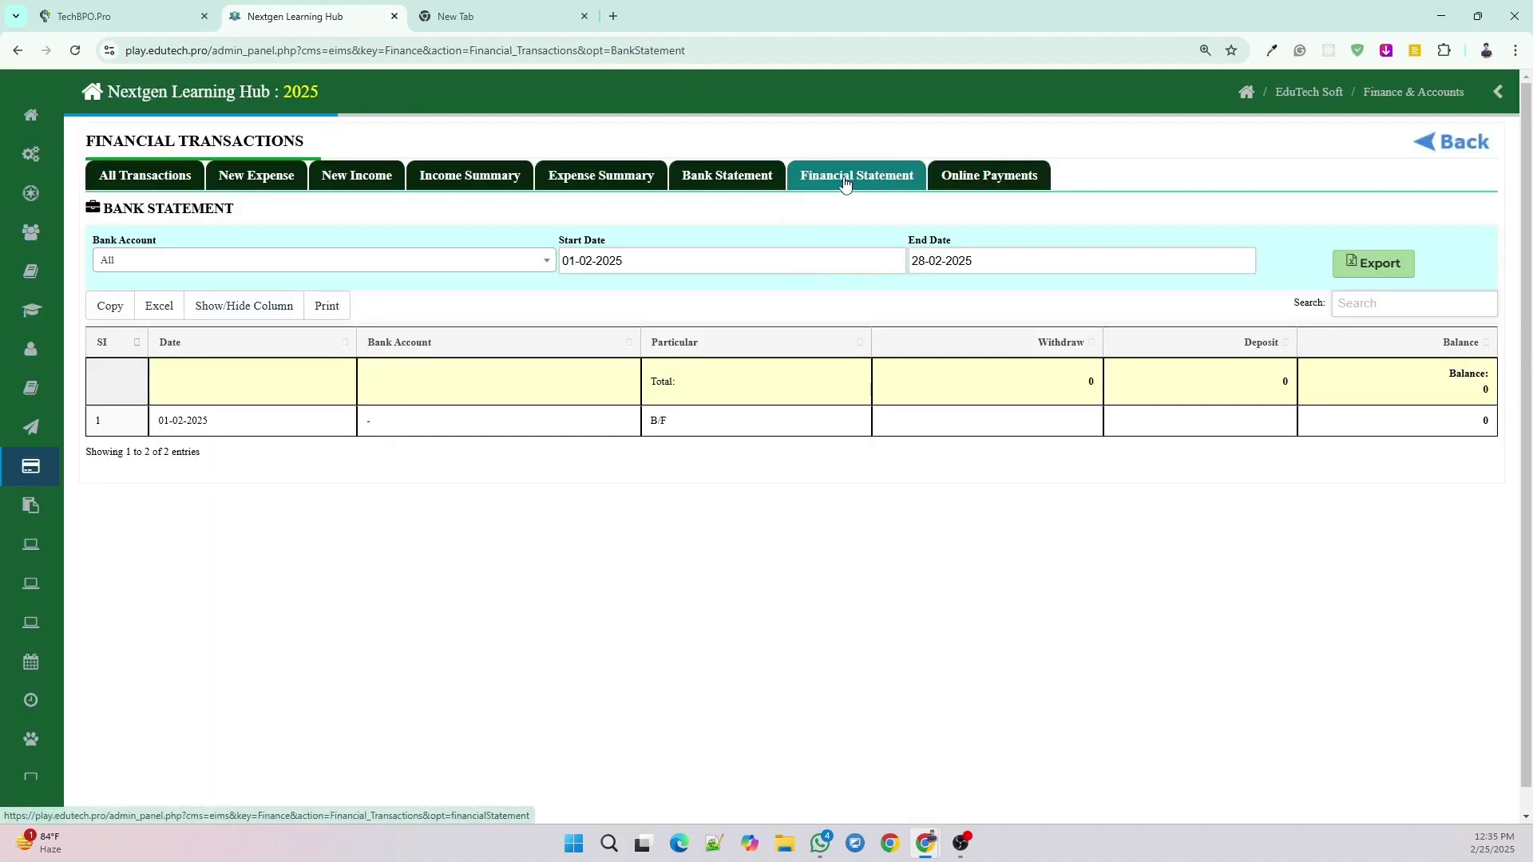
Open the financial statement and examine its income, expenses and balances in the Short, Summary and Detail formats.
left_click(845, 183)
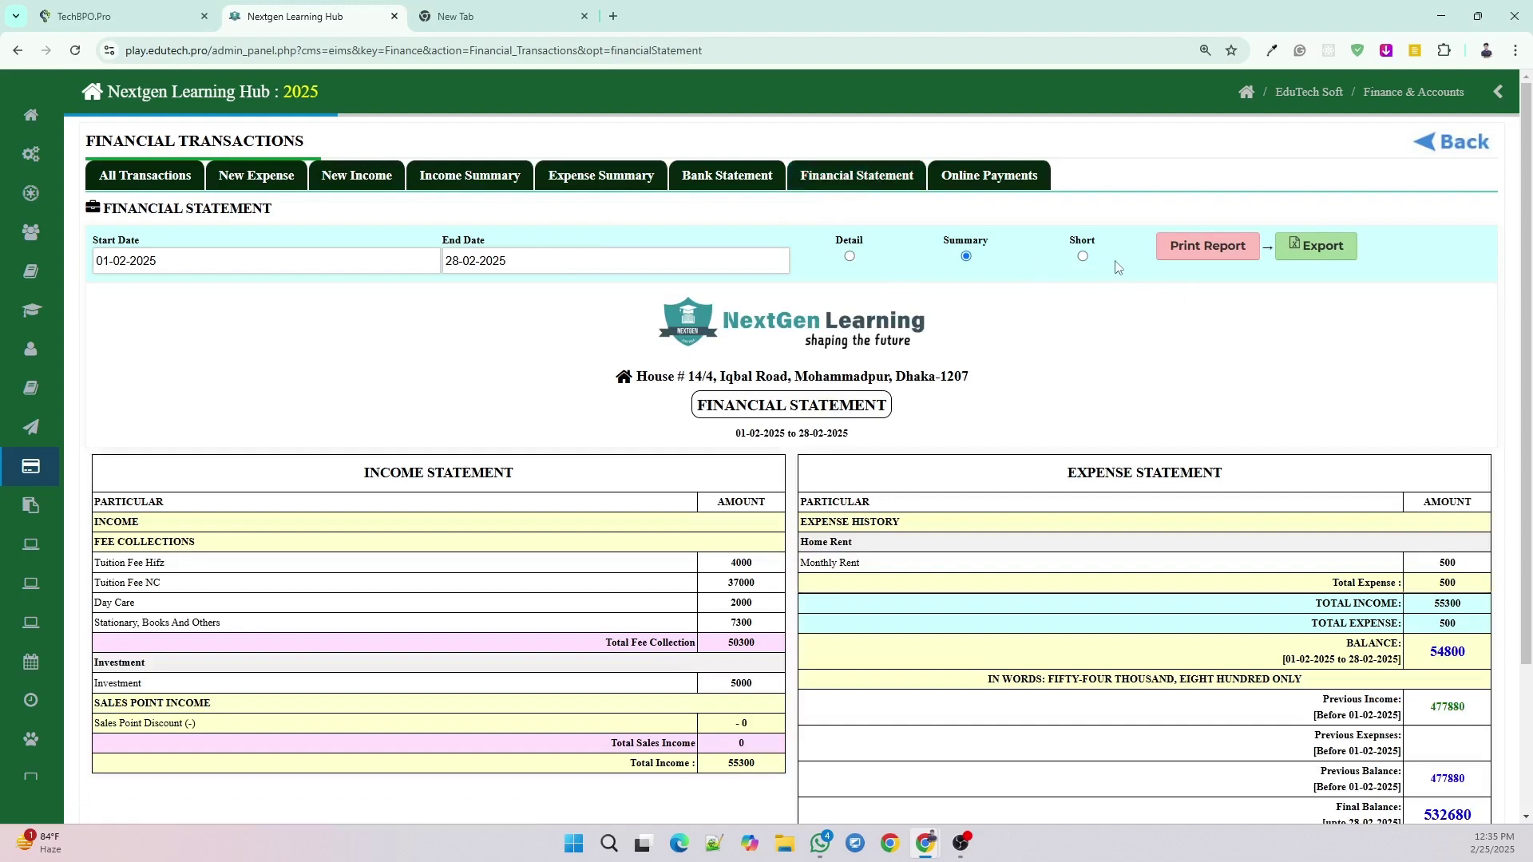
left_click(1082, 257)
left_click(966, 256)
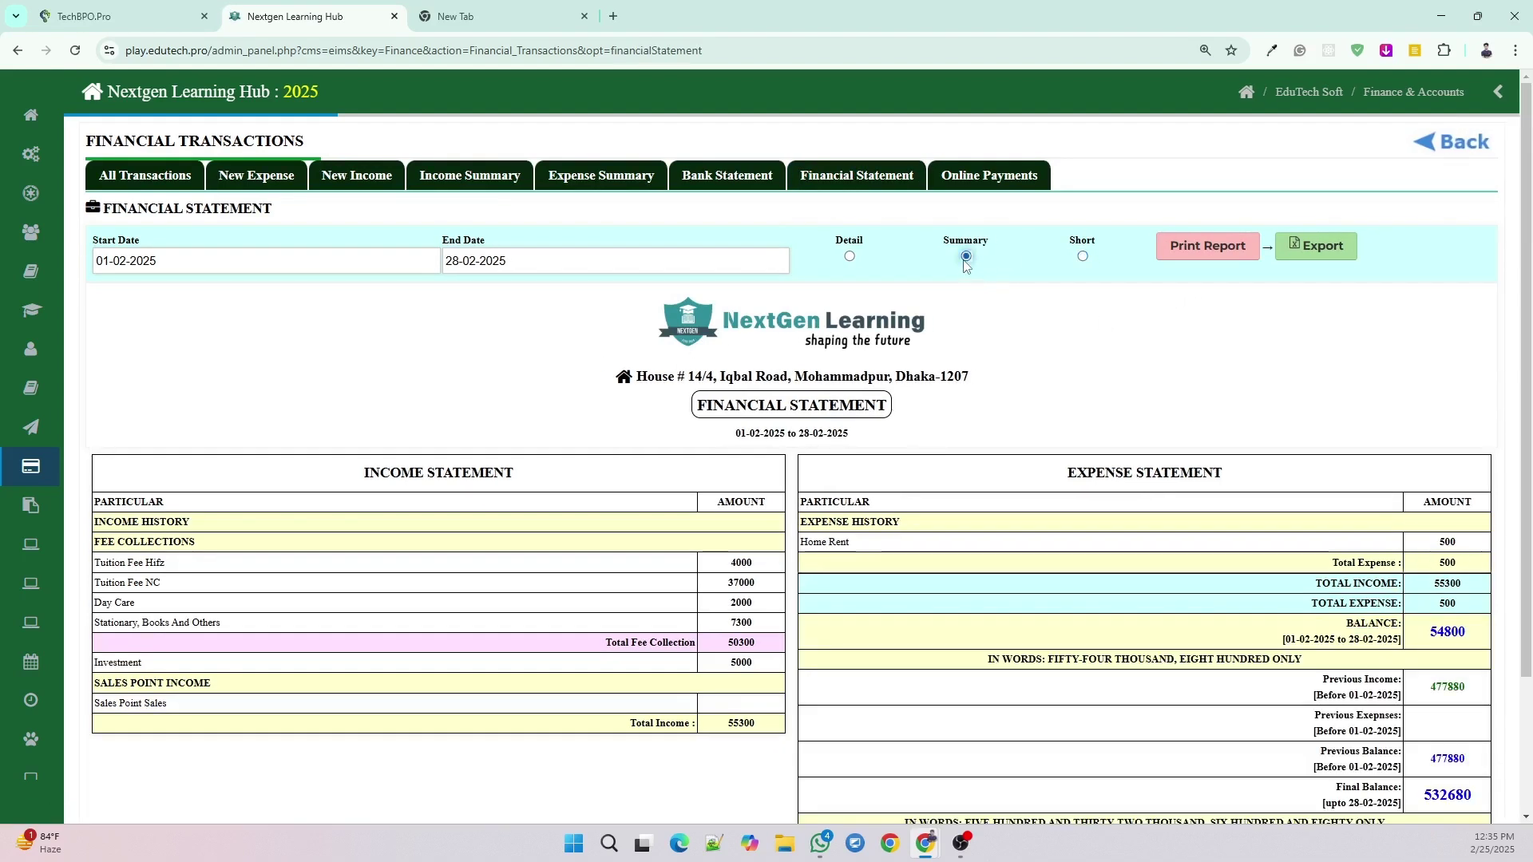
left_click(849, 256)
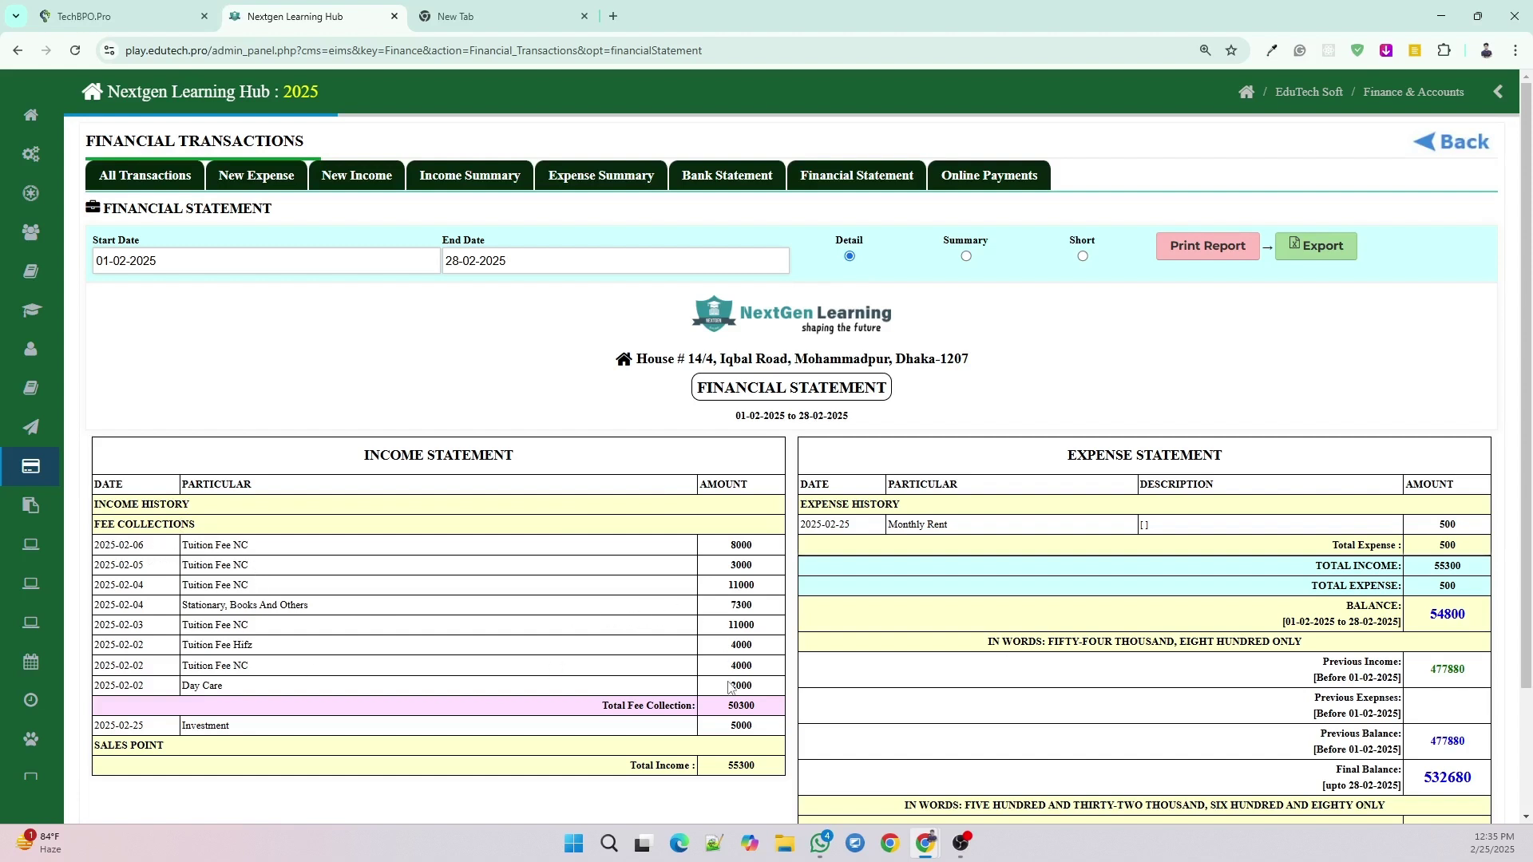
scroll(689, 699, "down", 3)
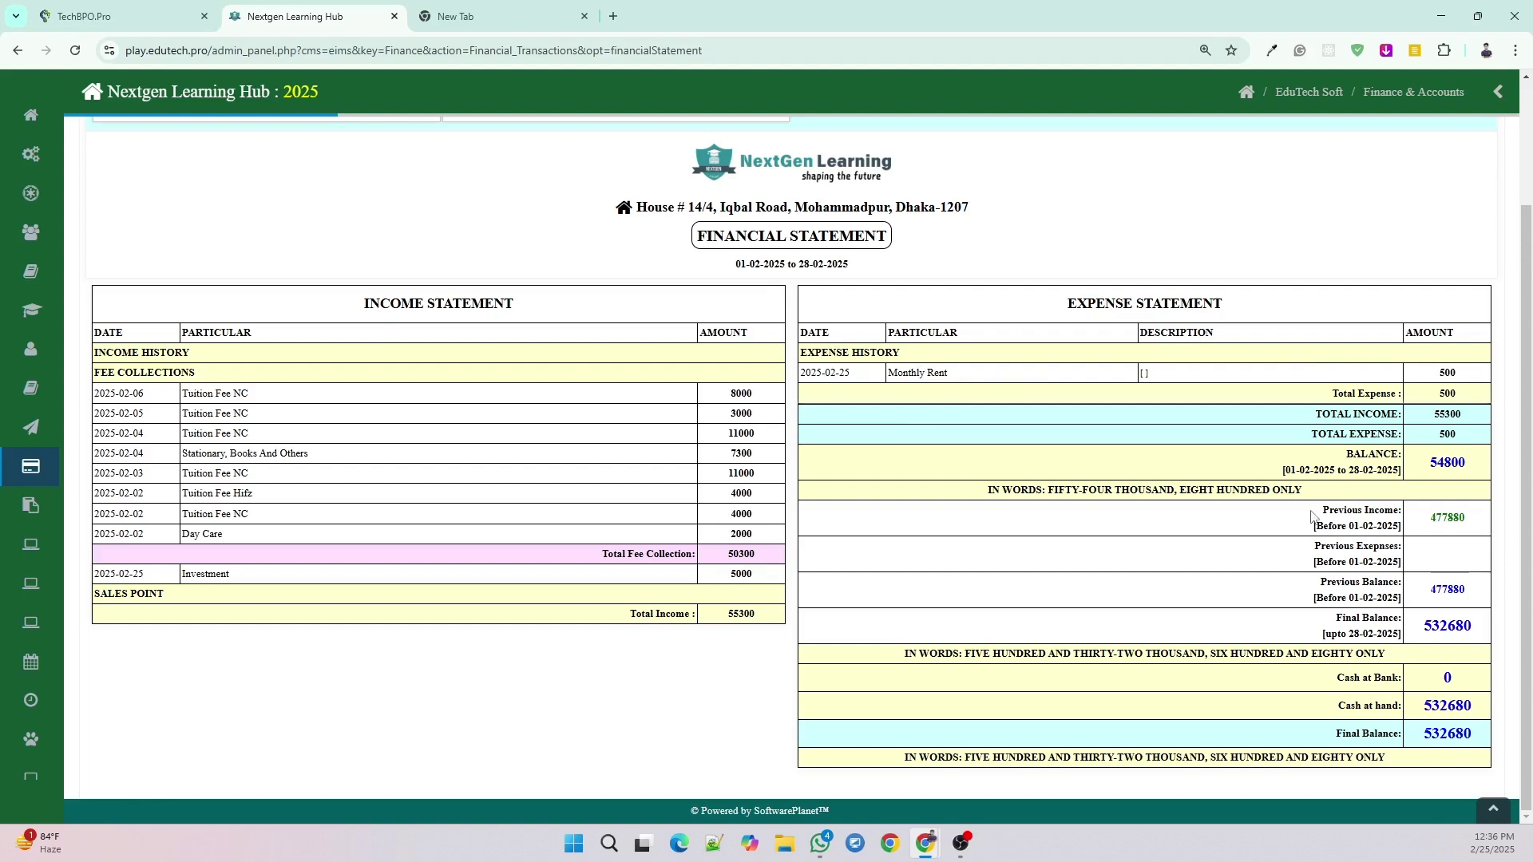
scroll(1245, 606, "up", 2)
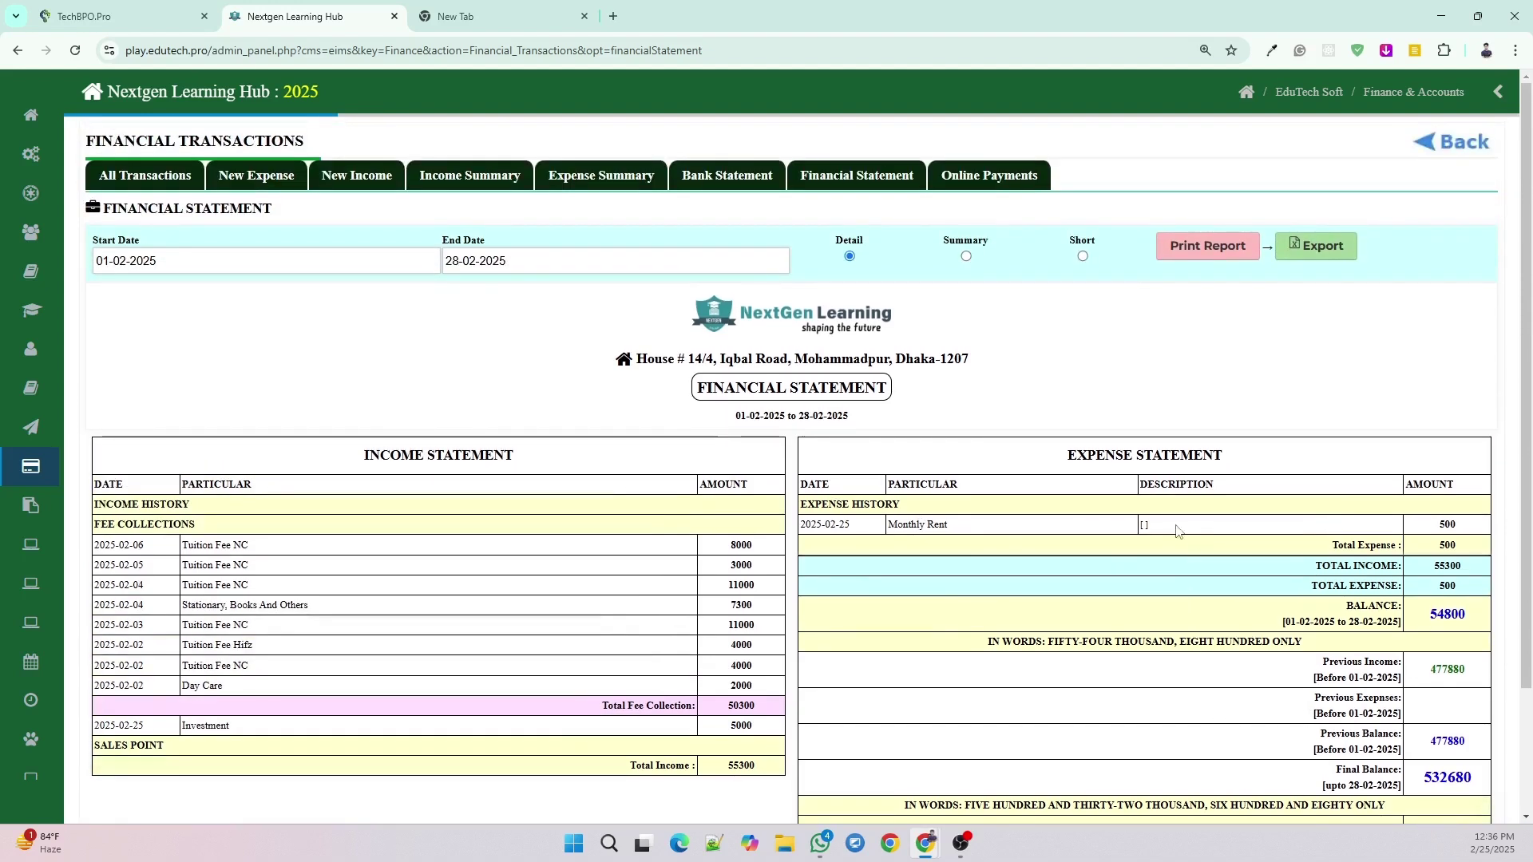
scroll(1213, 617, "down", 1)
scroll(1278, 767, "down", 1)
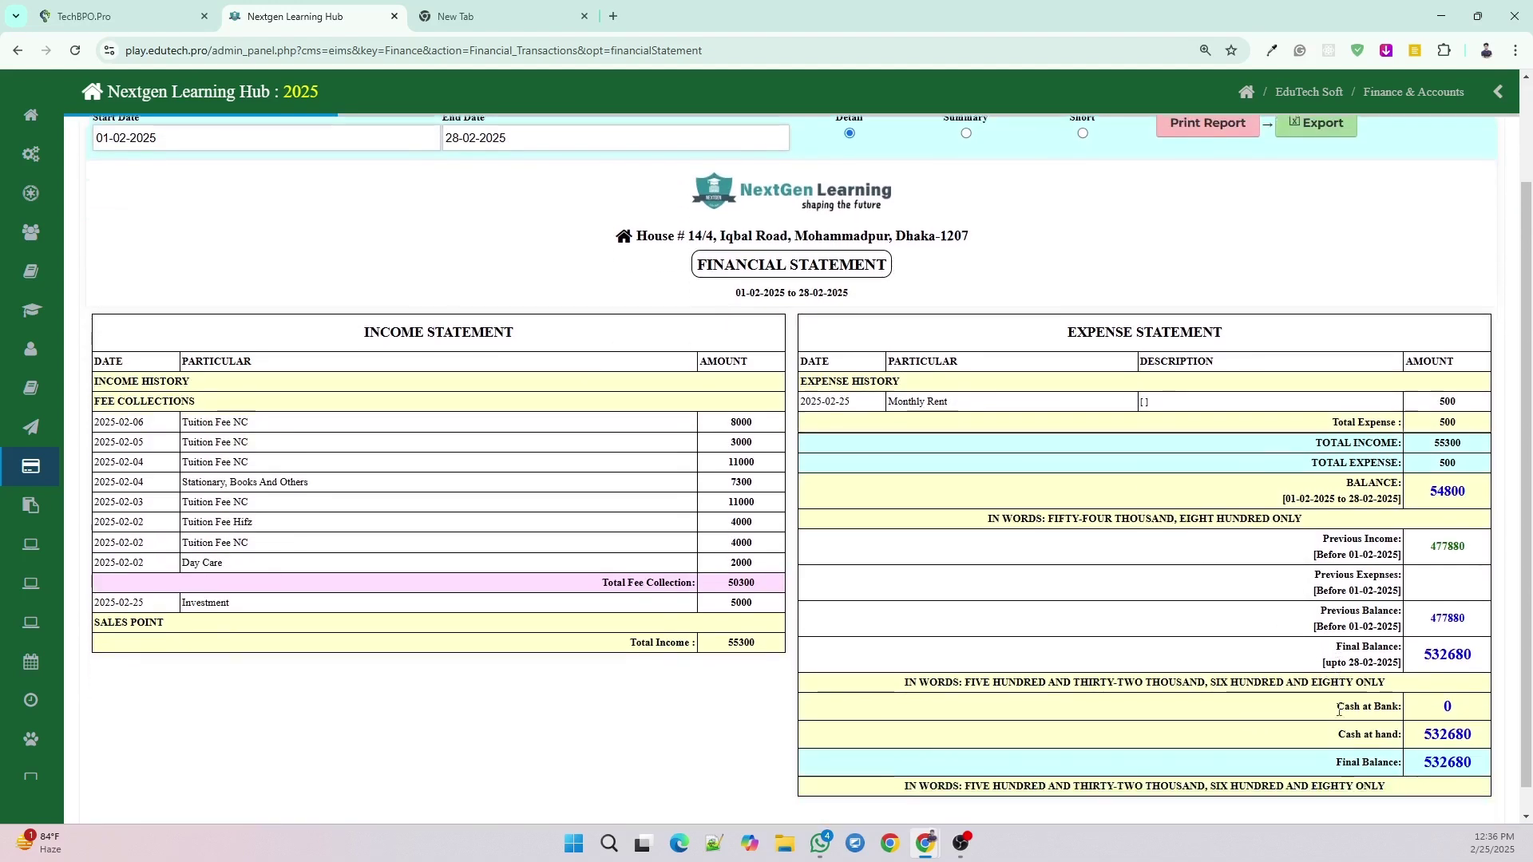